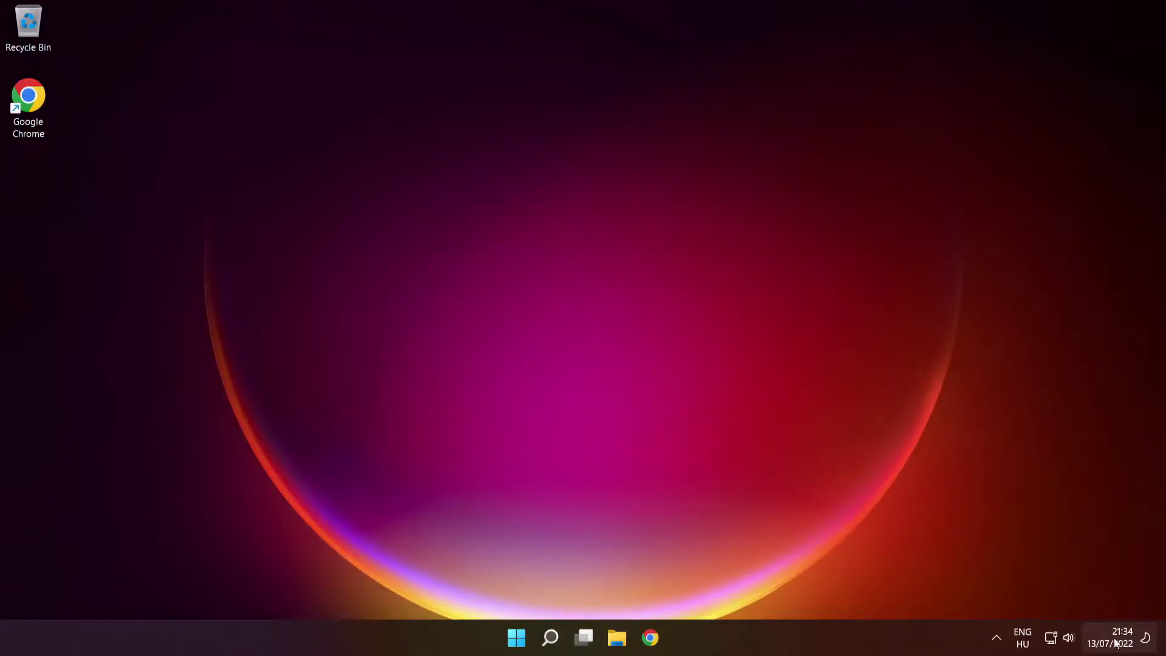
From the taskbar clock, turn Set the time automatically off and back on.
right_click(1125, 643)
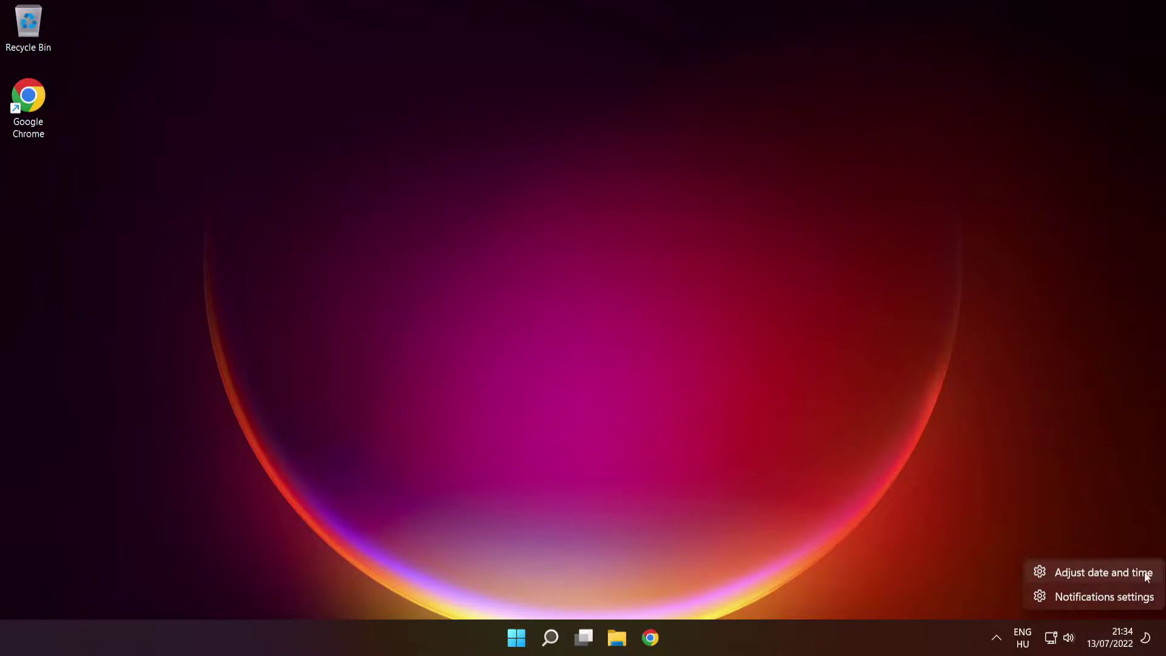
left_click(1114, 570)
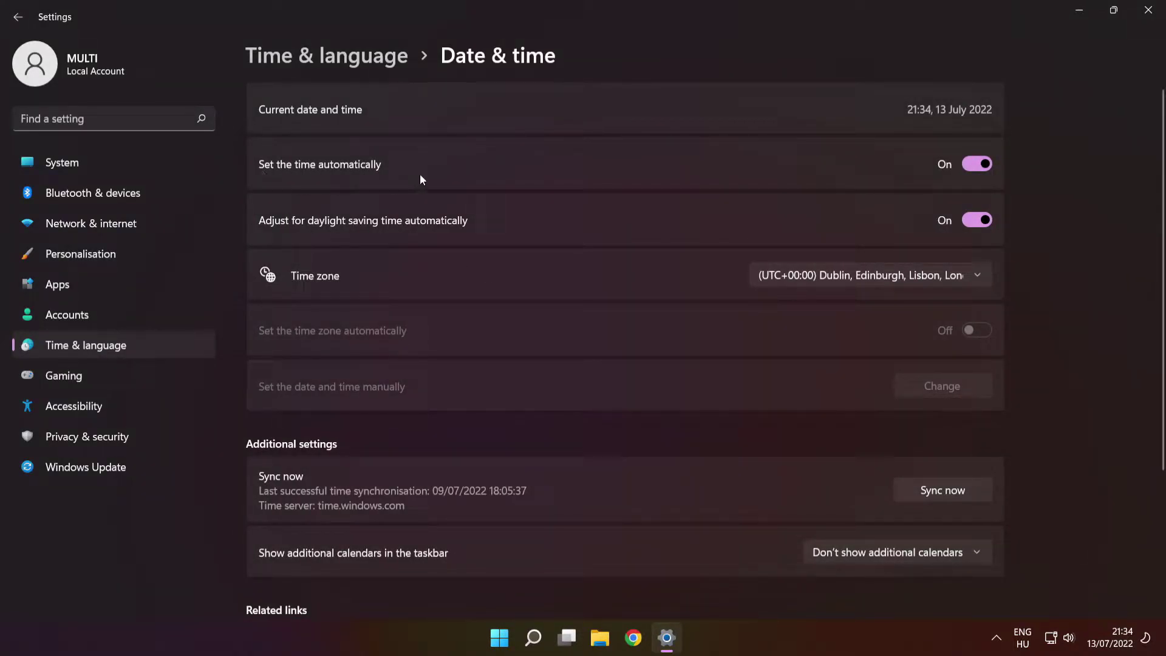
left_click(978, 169)
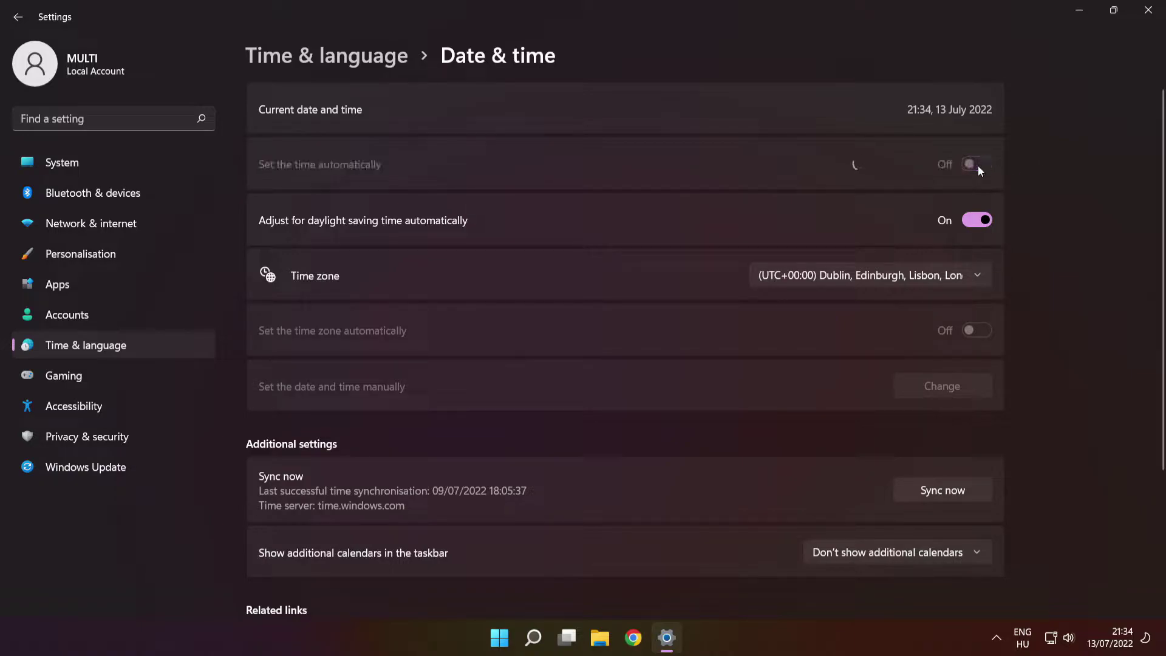
left_click(979, 164)
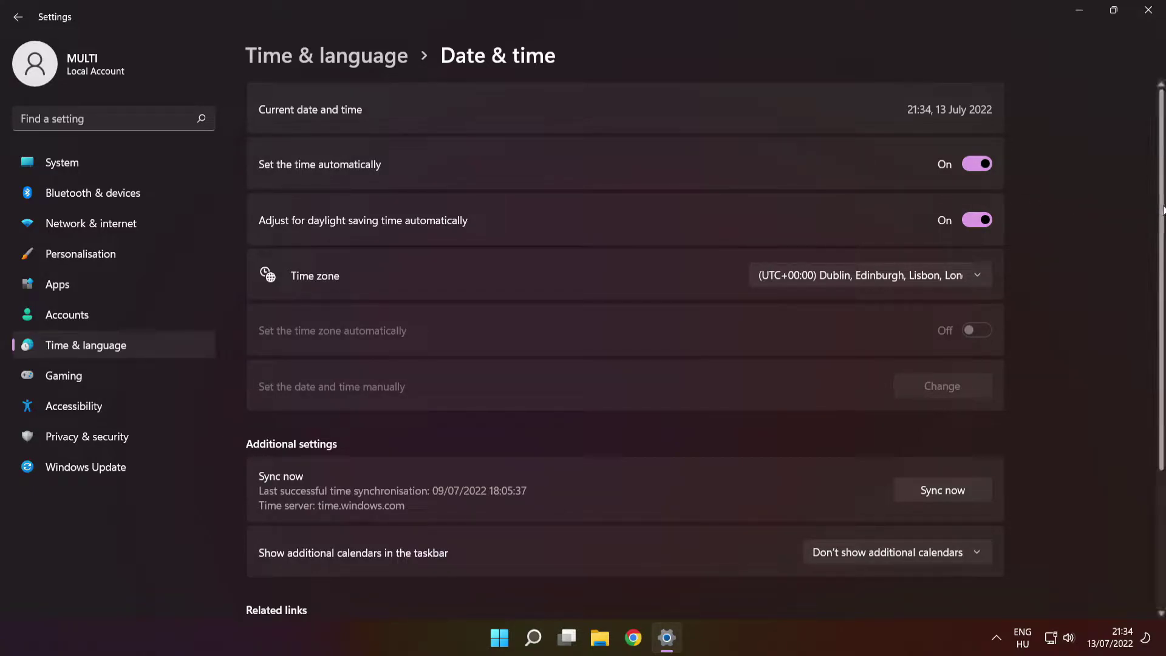
Sync the clock with the time server, then close Settings.
scroll(1163, 210, "down", 2)
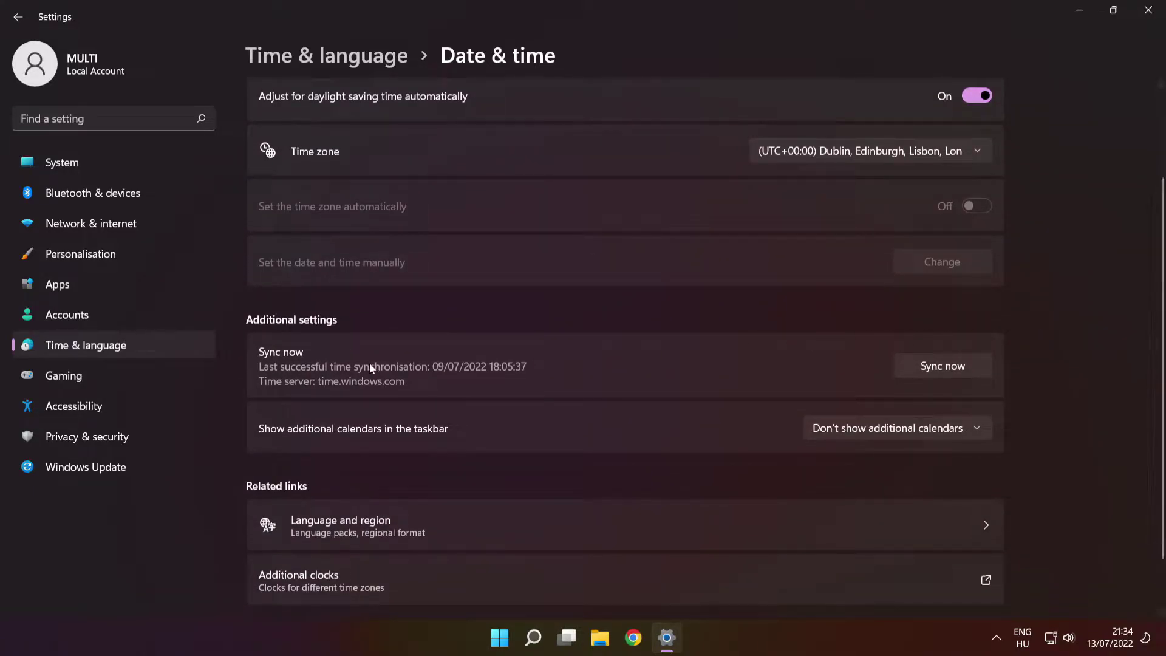
left_click(950, 367)
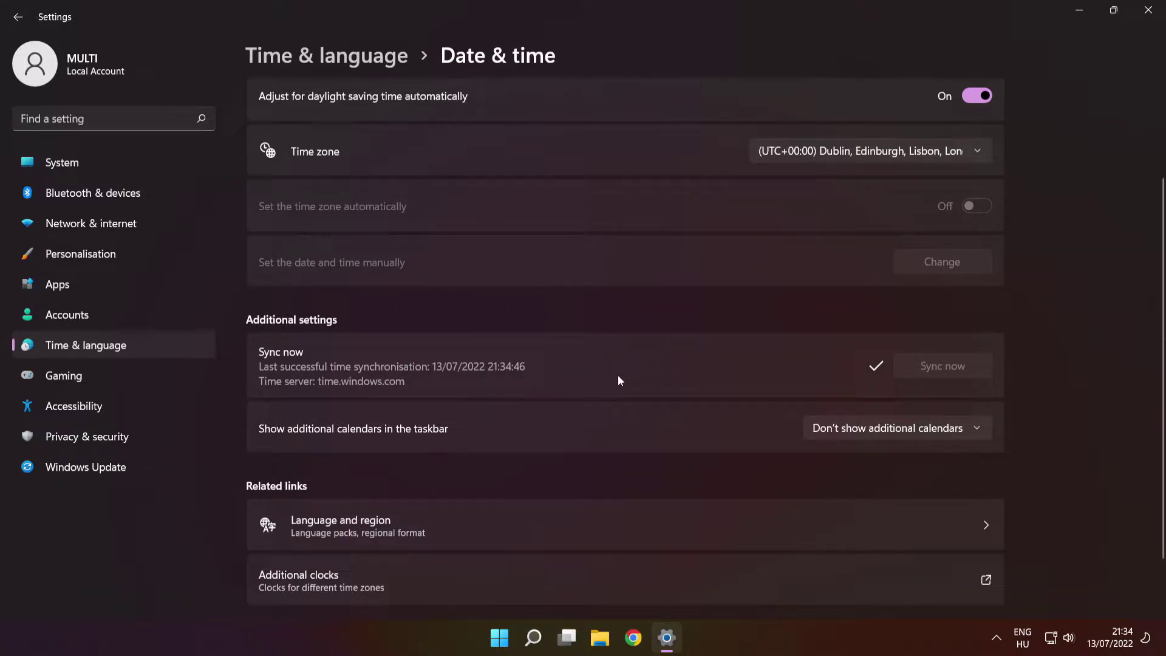
scroll(619, 376, "down", 2)
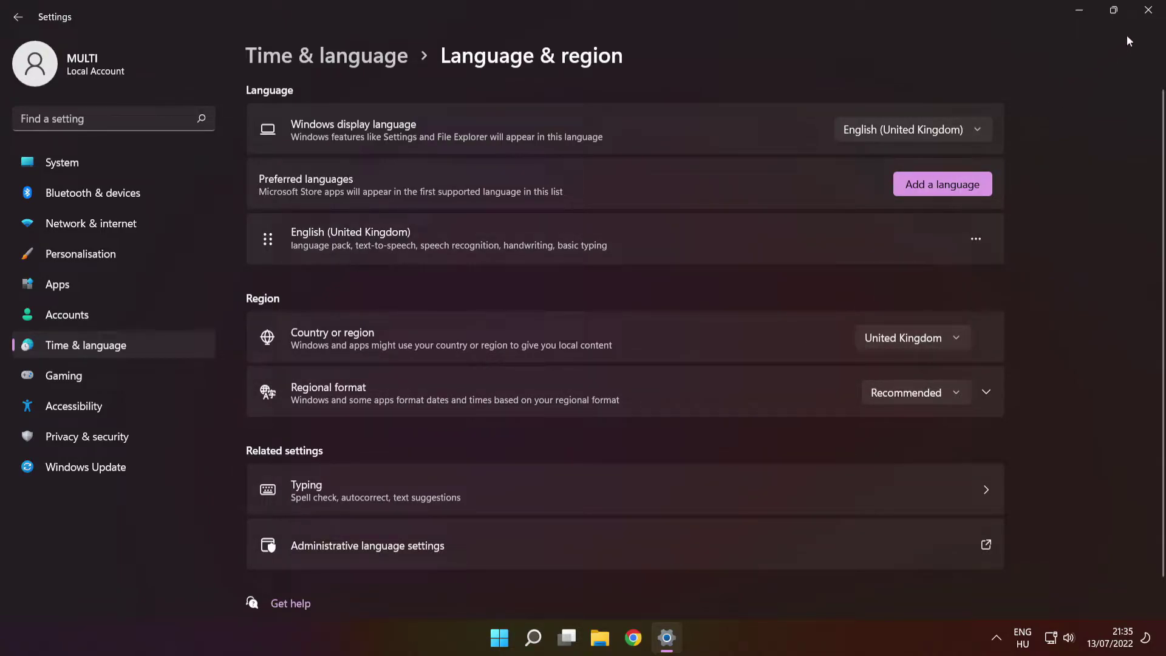
left_click(1150, 12)
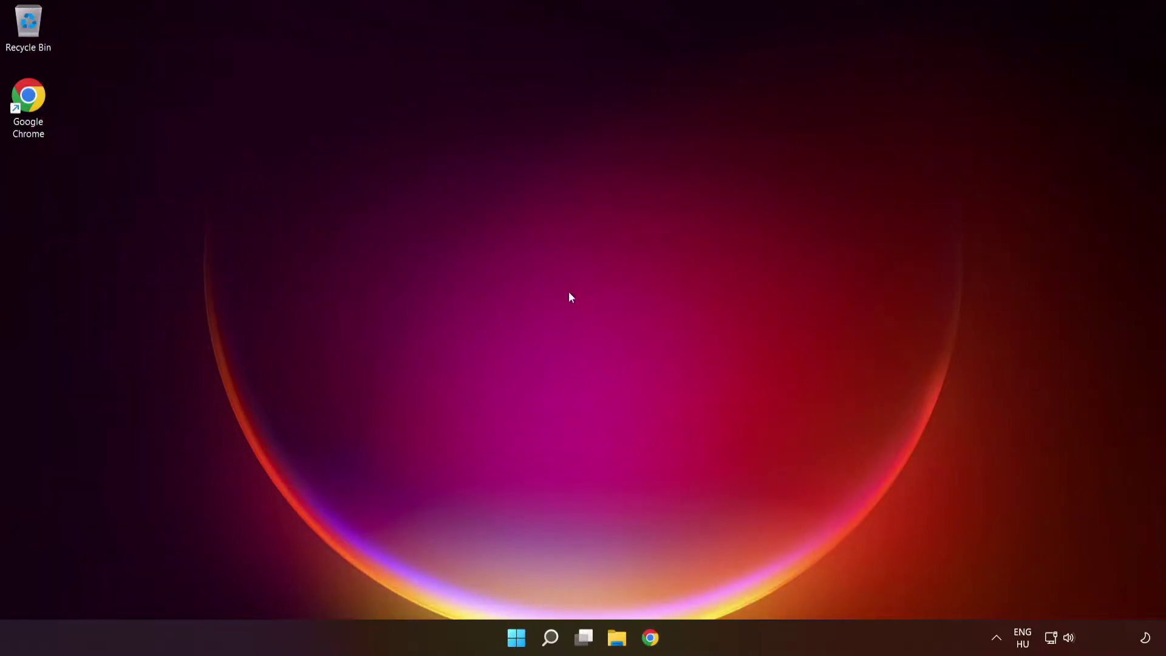
left_click(551, 642)
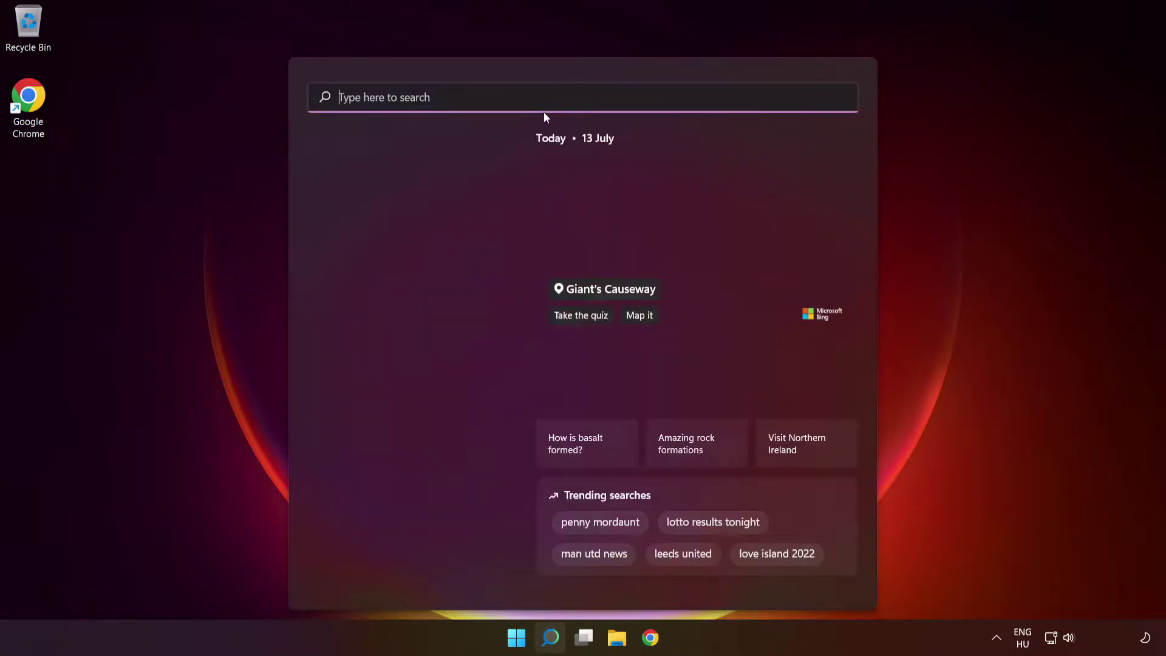
Search 'updates' and start a Windows Update check from Check for updates.
type("updates")
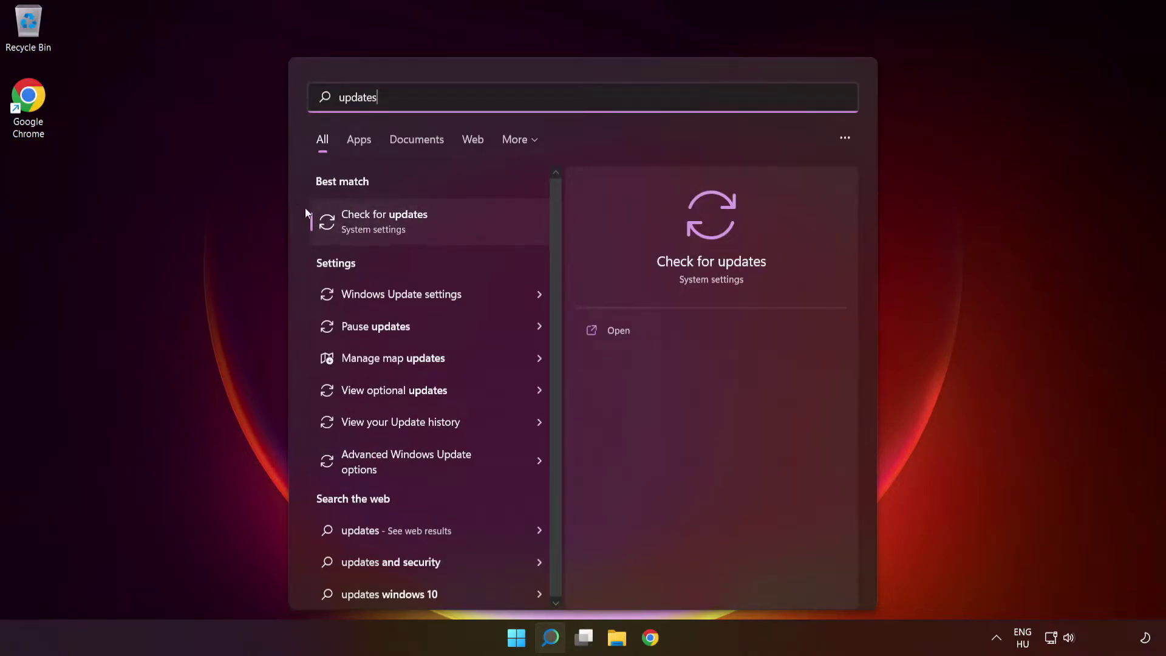
left_click(435, 233)
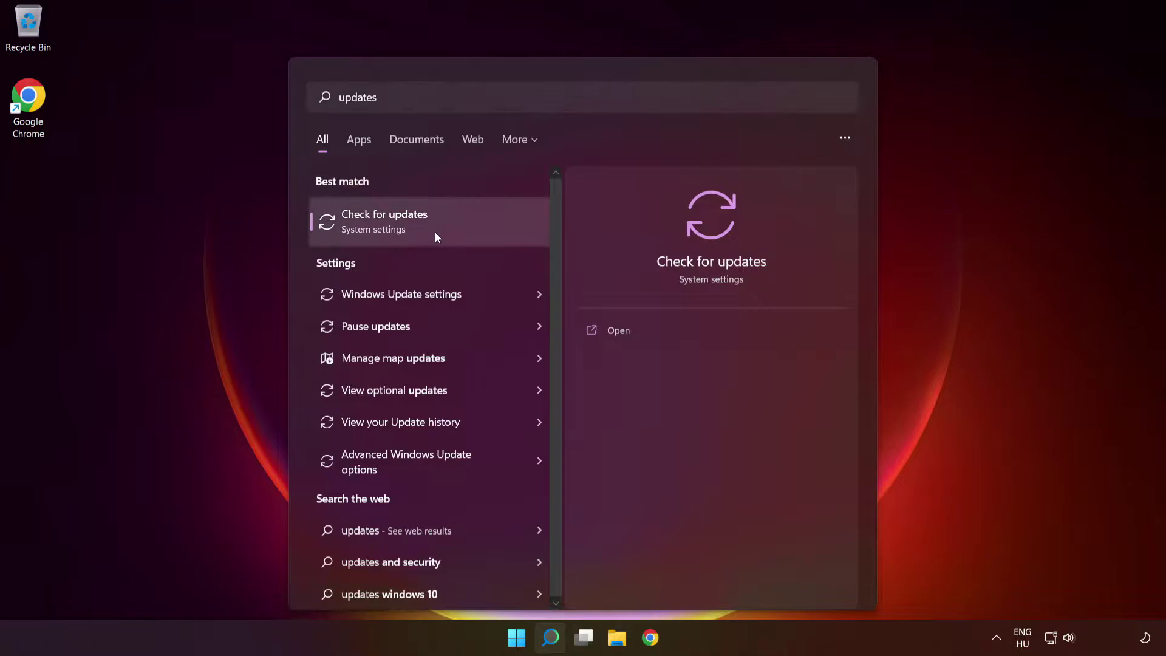
left_click(971, 127)
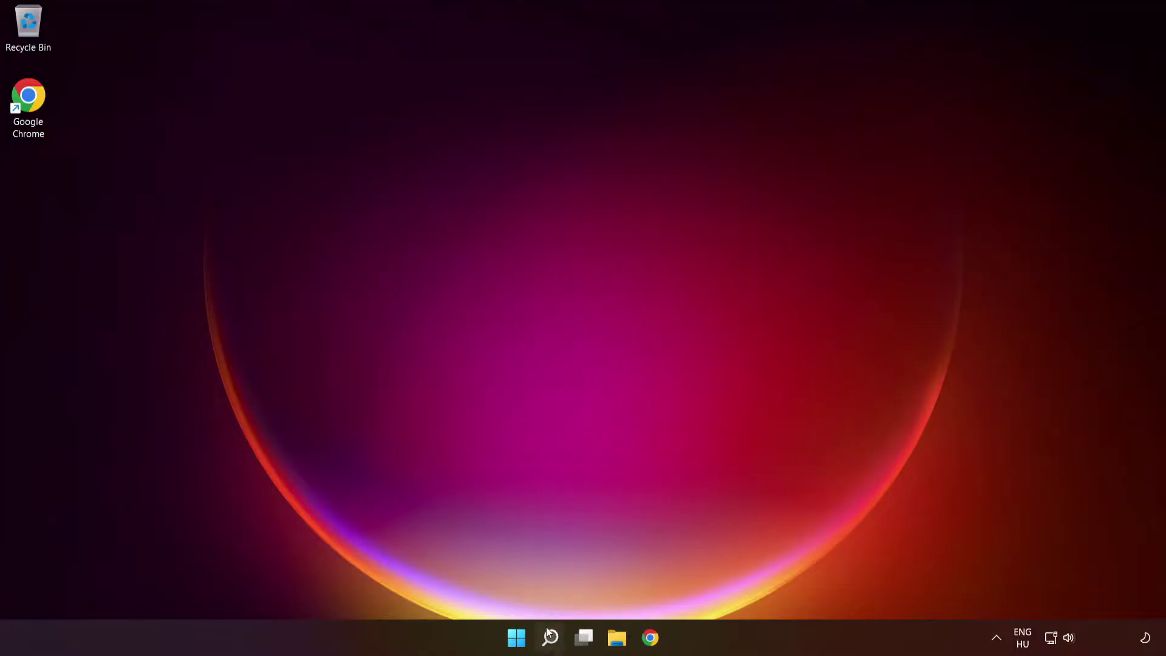
left_click(551, 638)
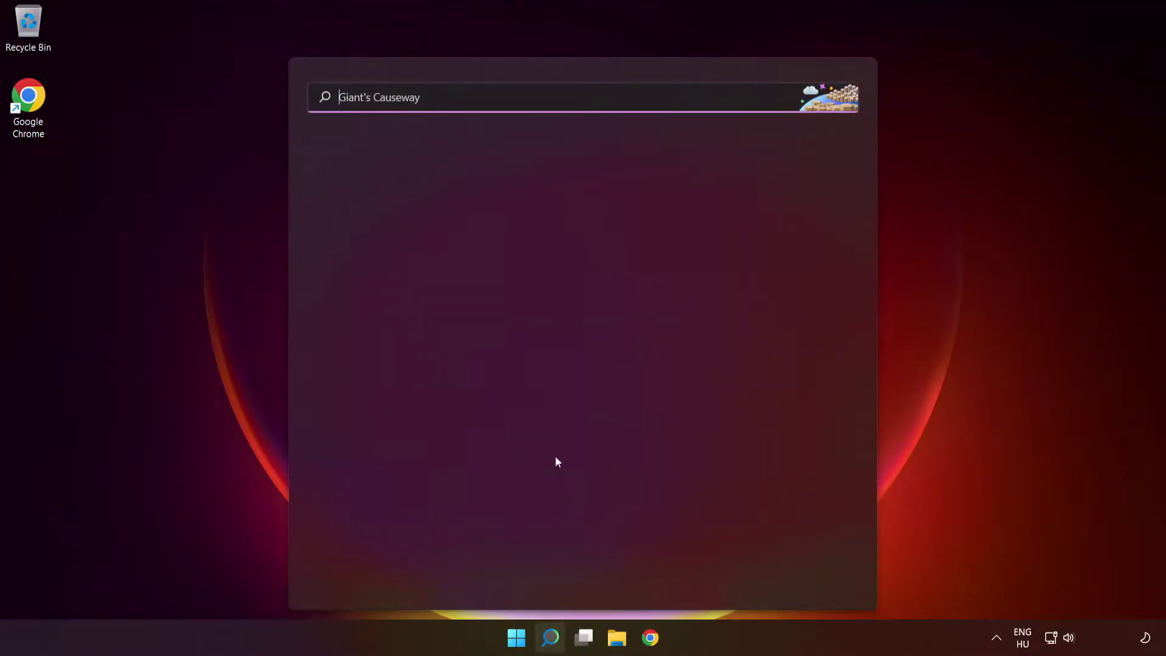
Run the Windows Store Apps troubleshooter from Other troubleshooters, then close Settings.
type("tr")
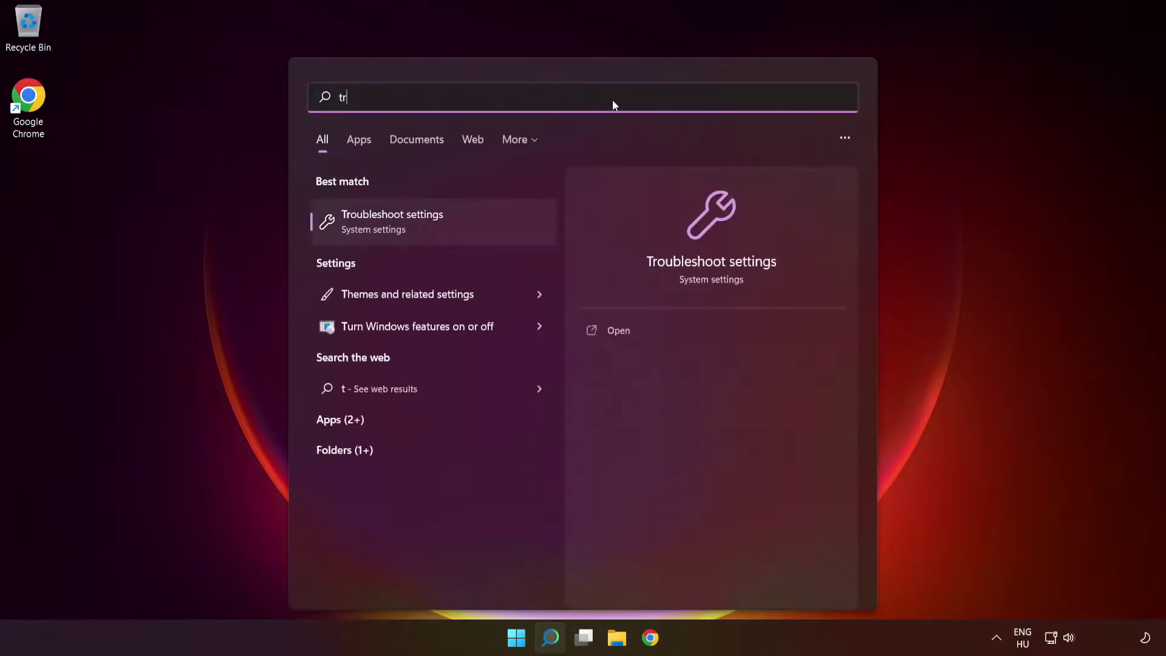
type("oublesho")
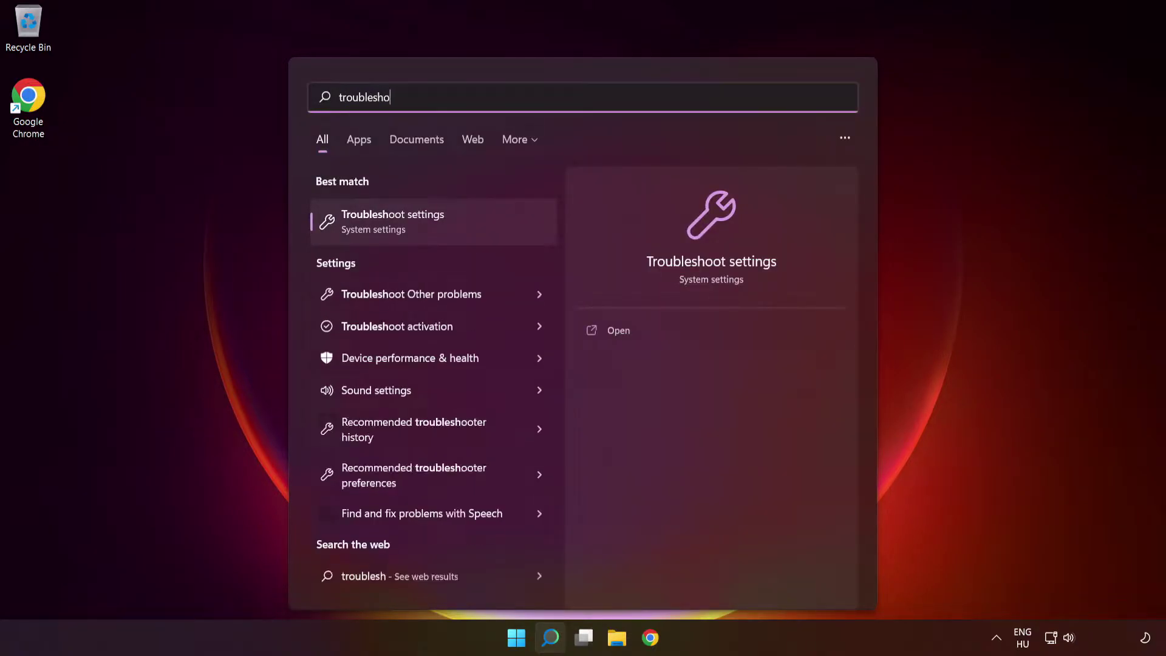
type("ot settings")
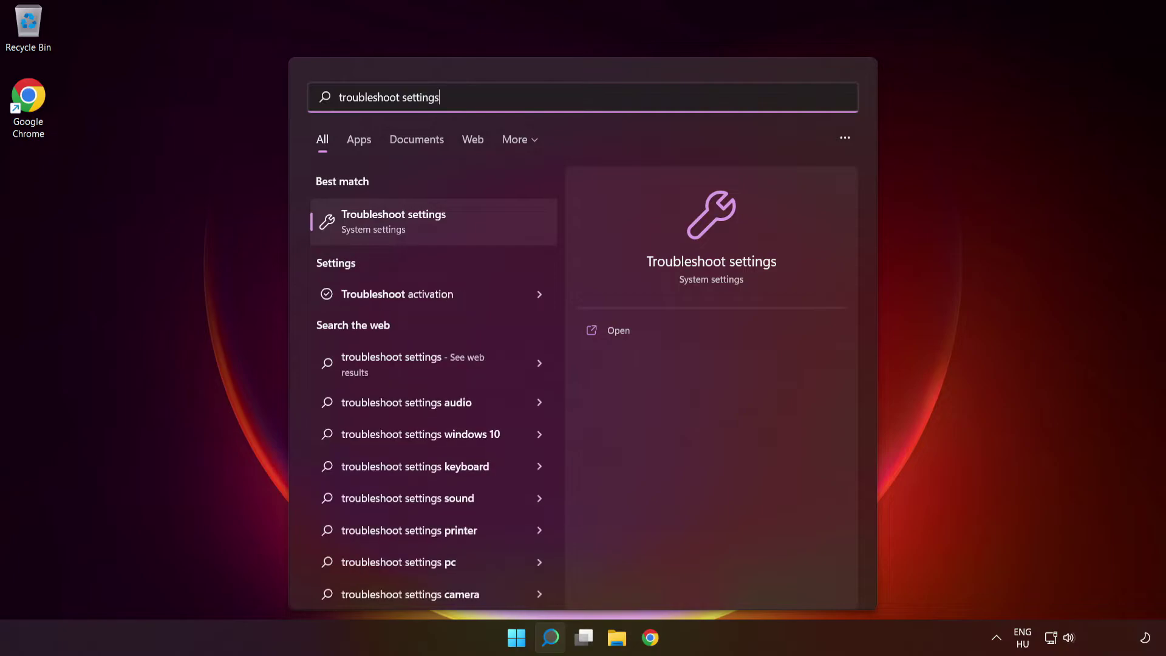
left_click(416, 229)
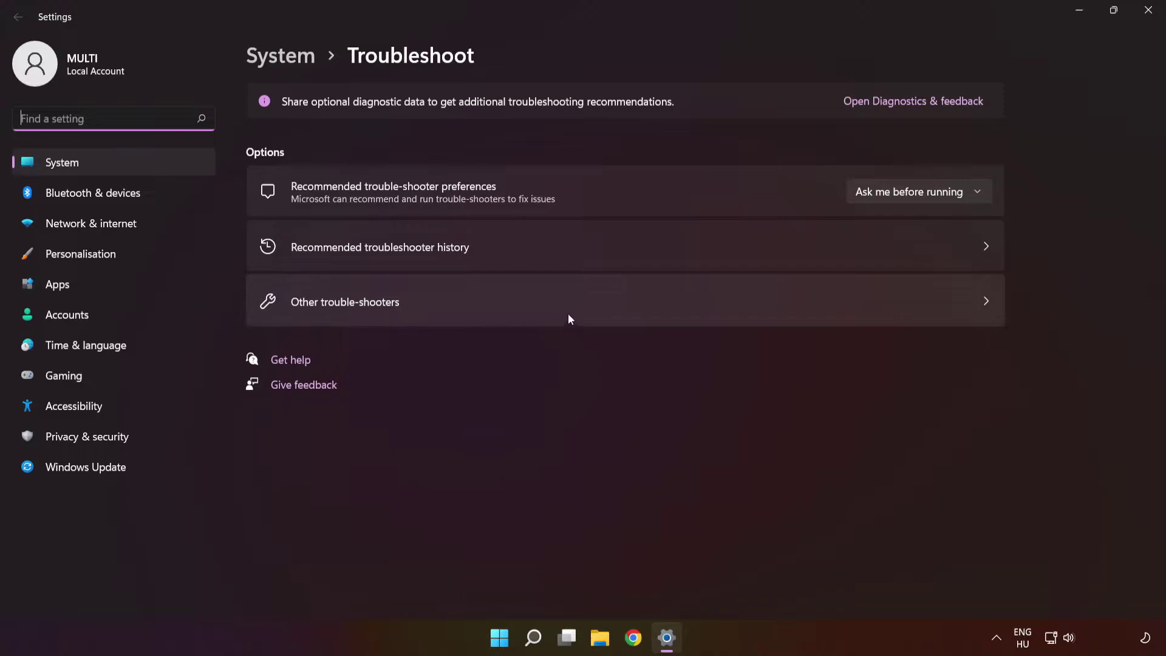
left_click(585, 310)
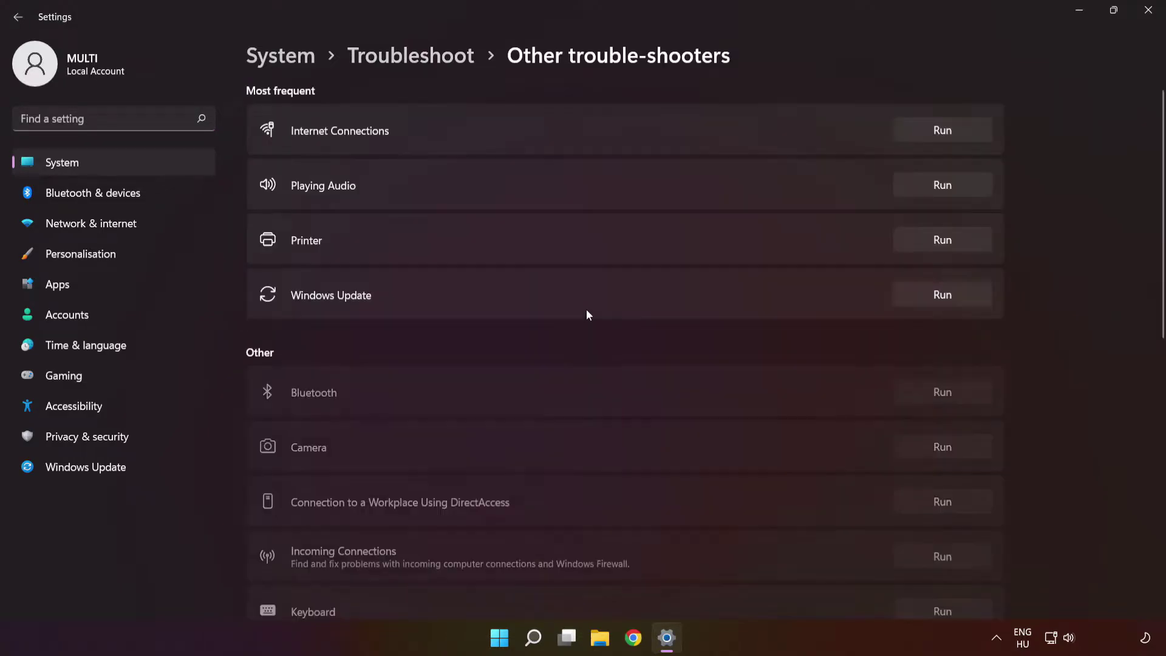
left_click_drag(1160, 156, 1152, 449)
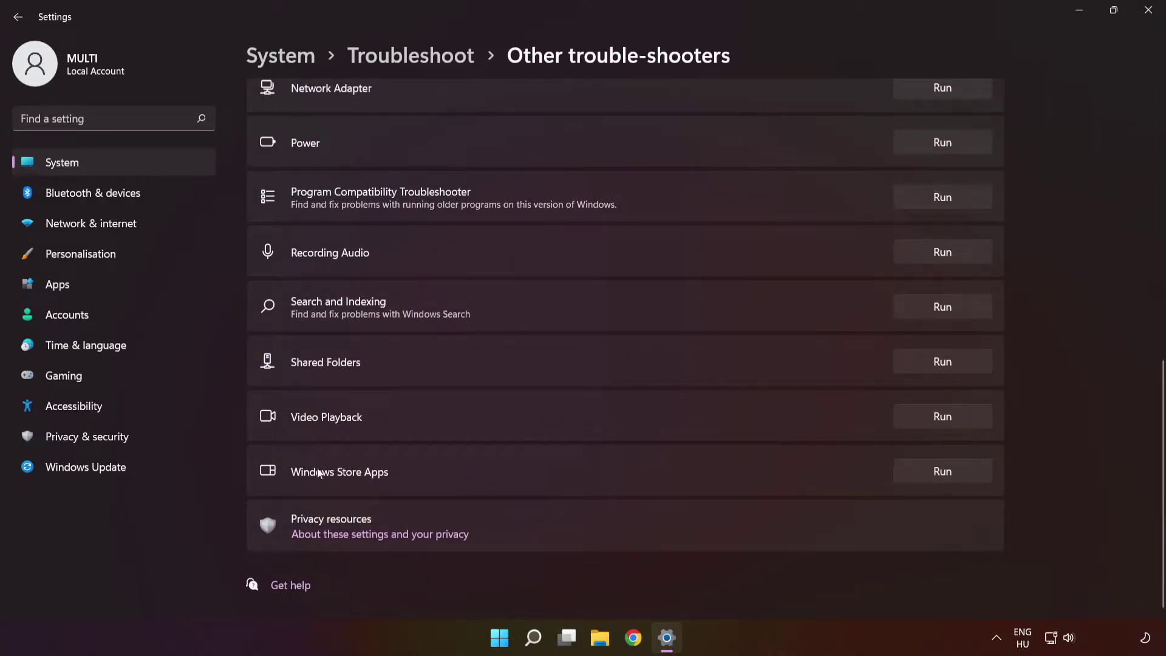
left_click(936, 474)
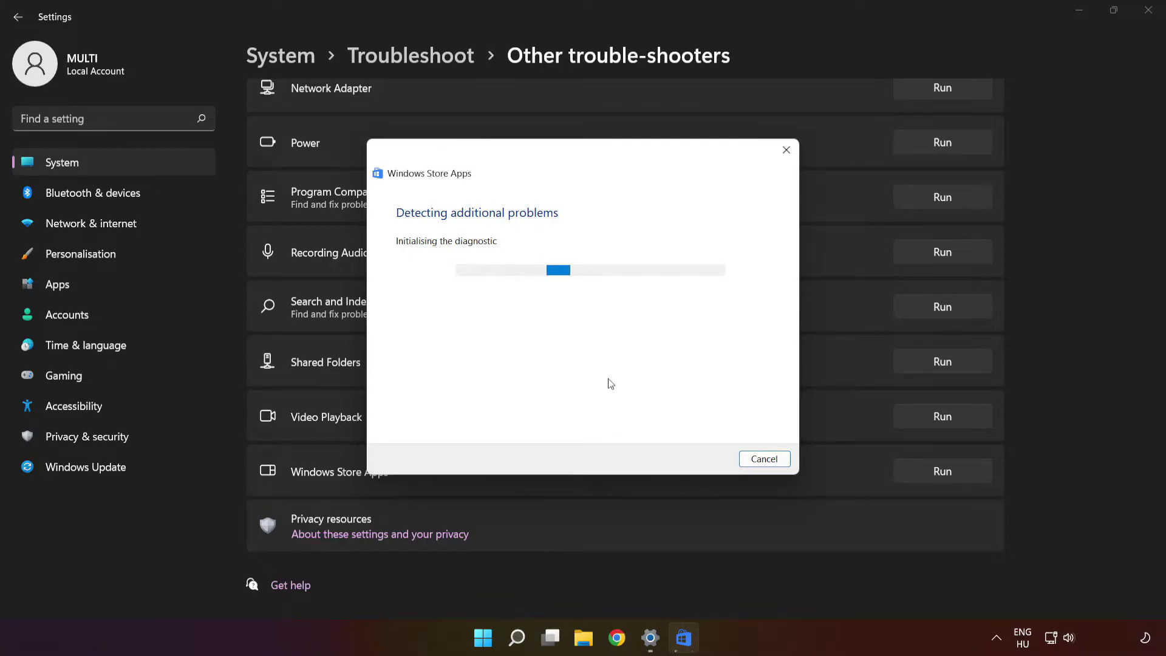
left_click(1148, 11)
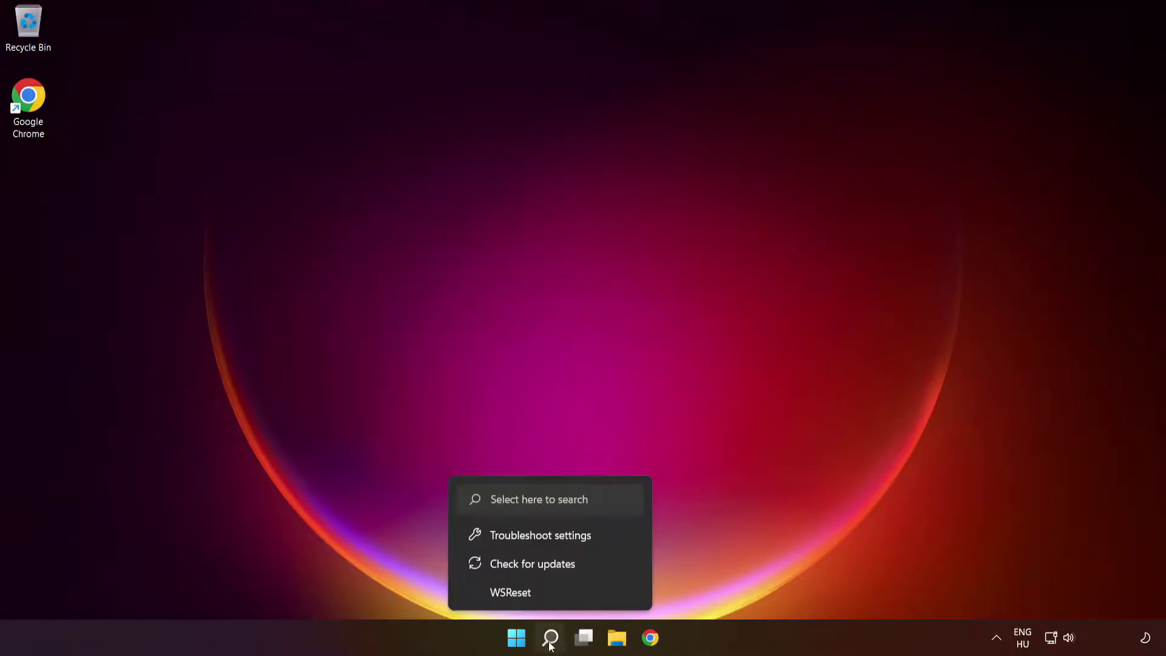
Open Add or remove programs and filter the installed apps to 'microsoft store'.
left_click(551, 637)
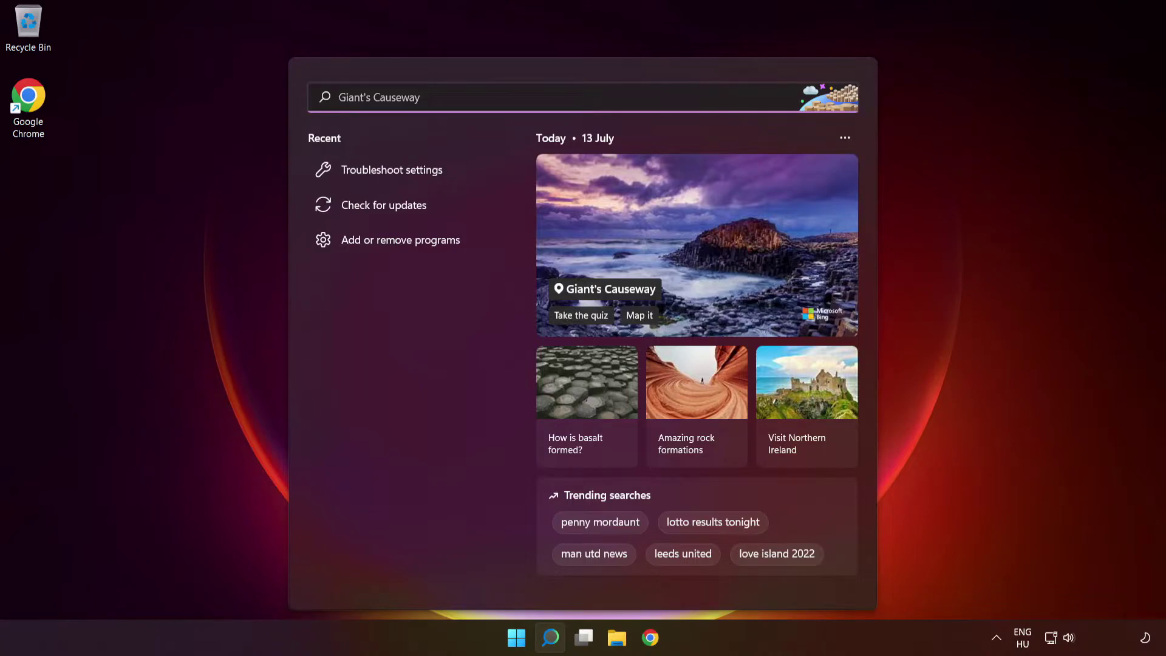
type("prog")
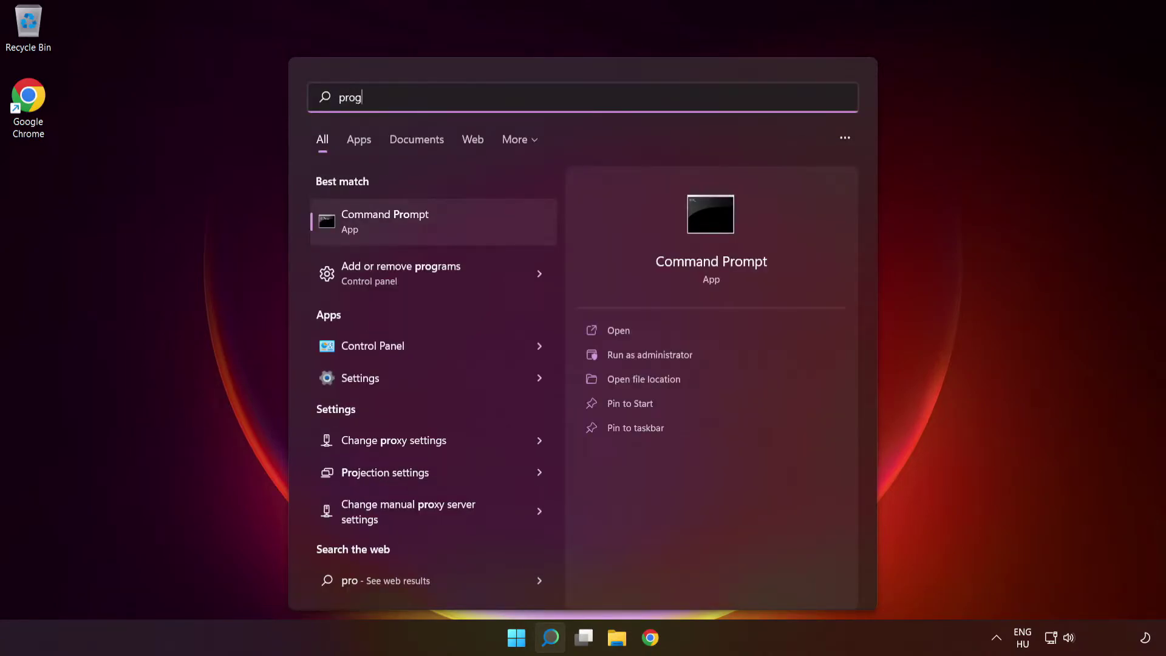
type("rams")
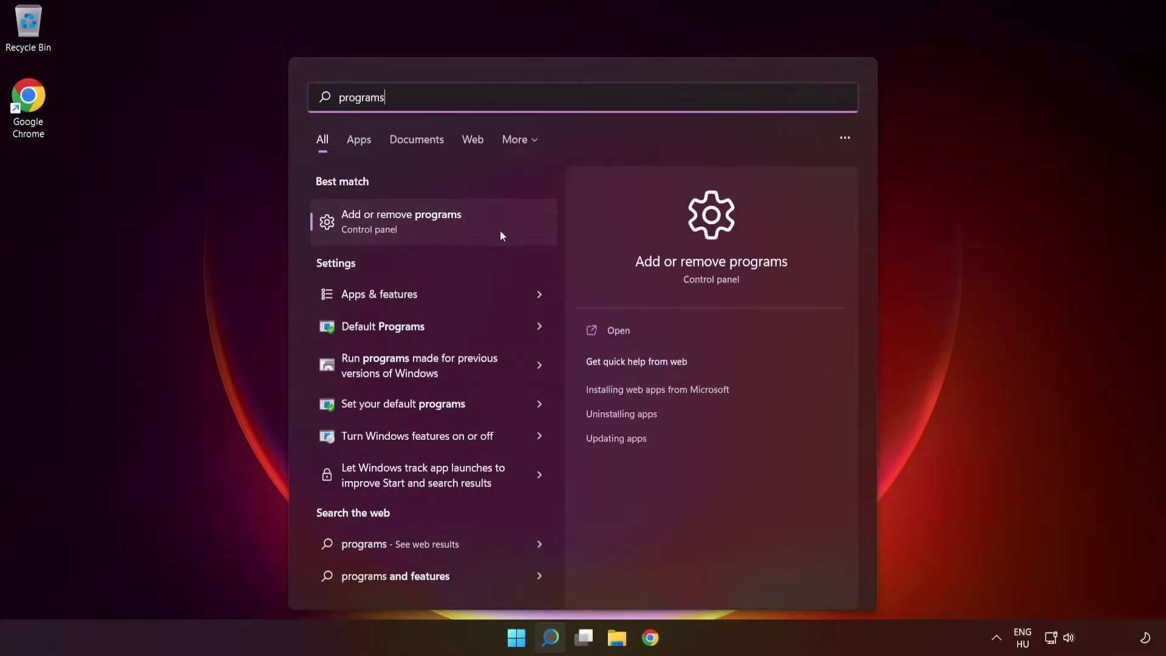
left_click(448, 236)
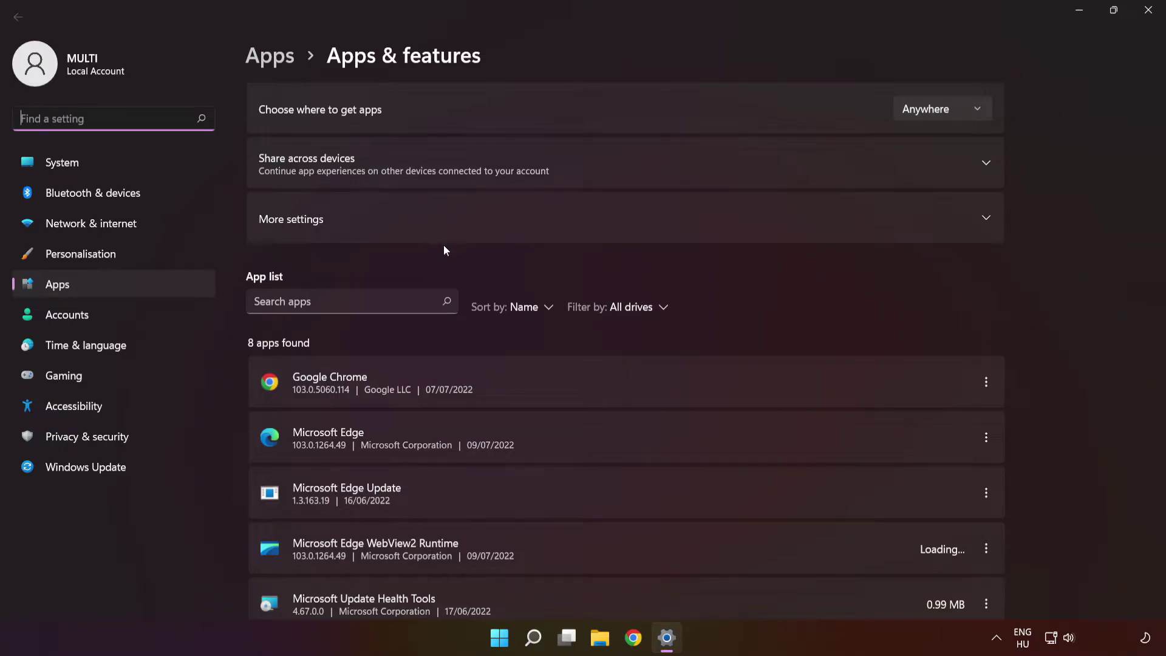
left_click(346, 301)
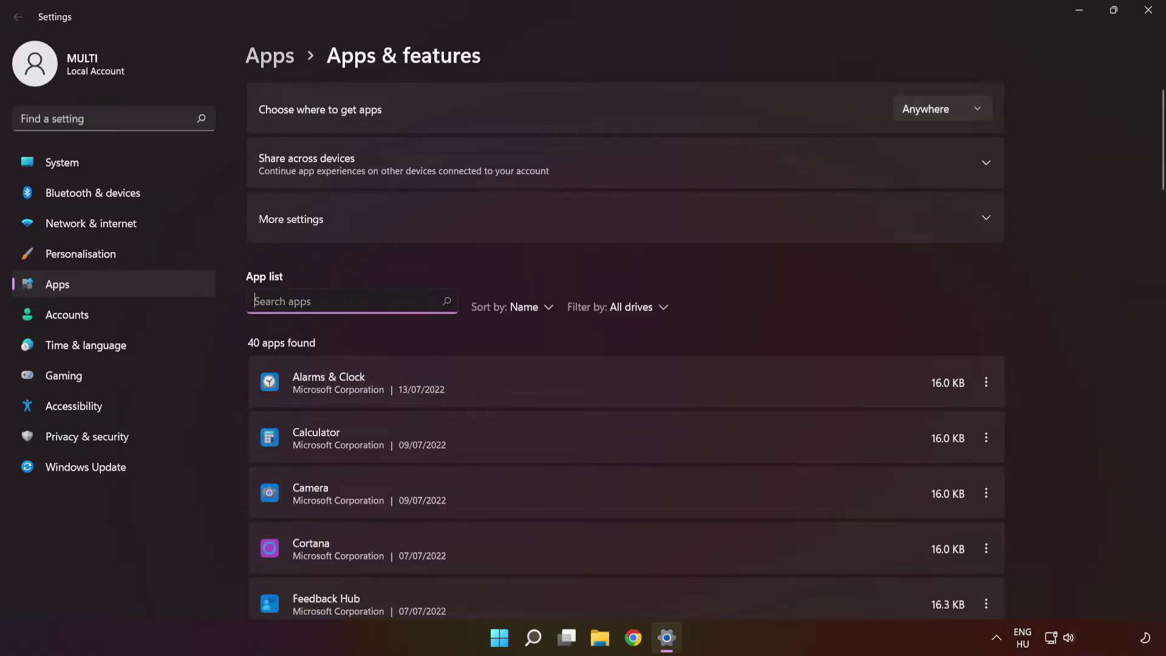
type("microsoft store")
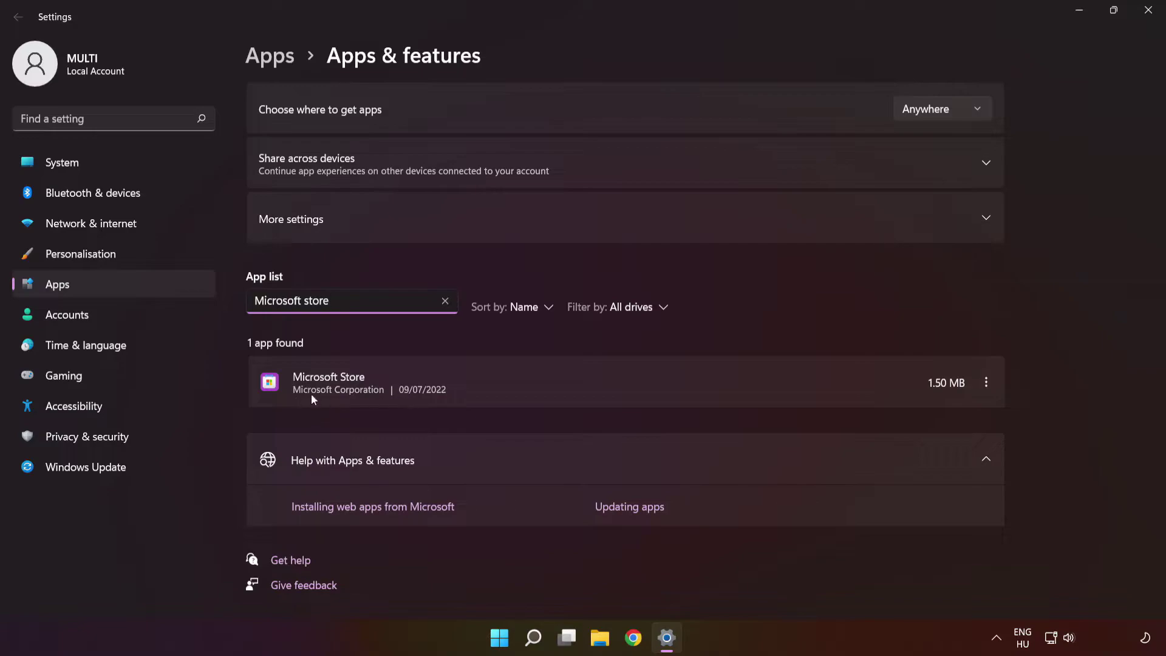
left_click(987, 381)
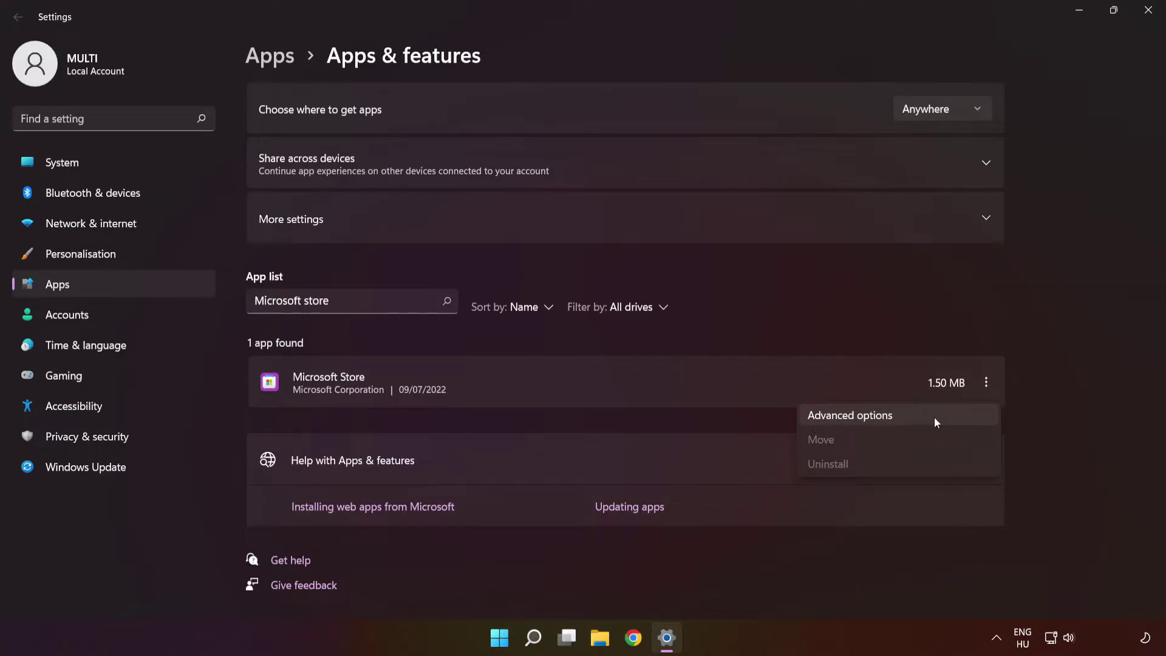
Repair and reset the Microsoft Store app, then return to the Apps & features list.
left_click(934, 417)
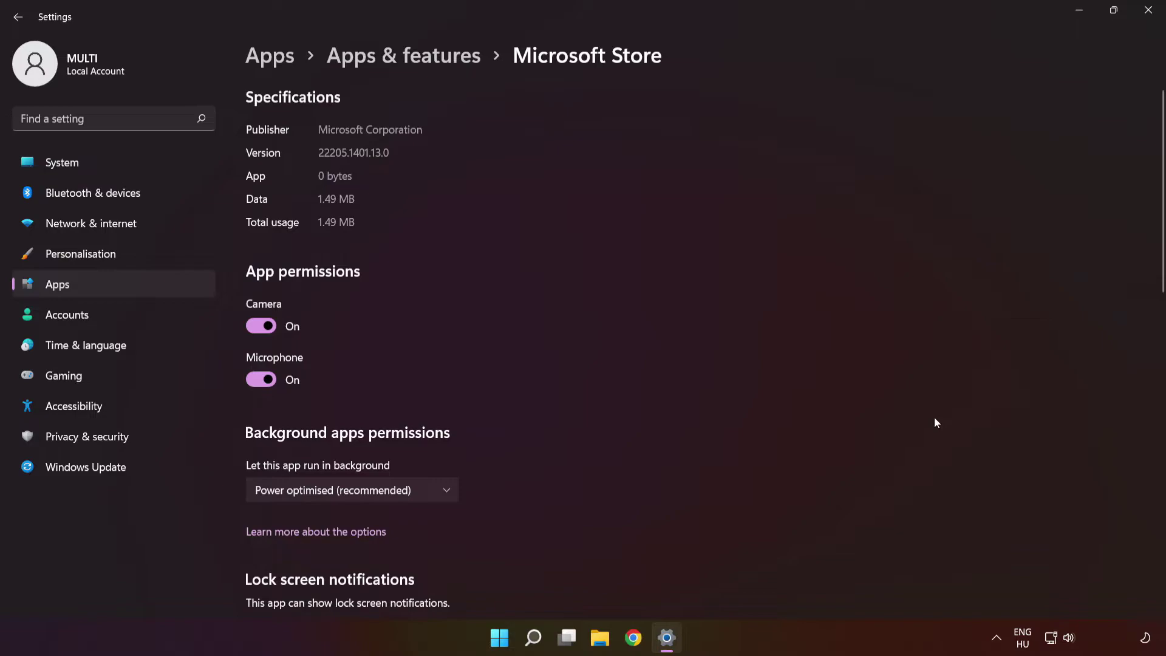
left_click_drag(1162, 211, 1099, 426)
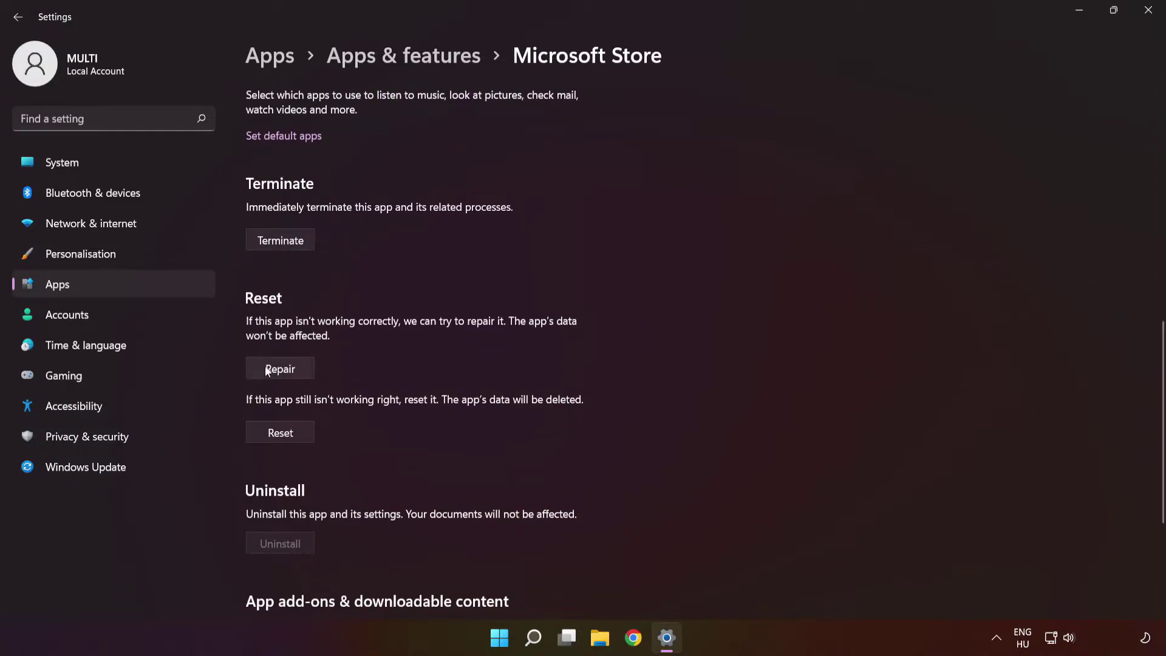
left_click(287, 370)
left_click(284, 435)
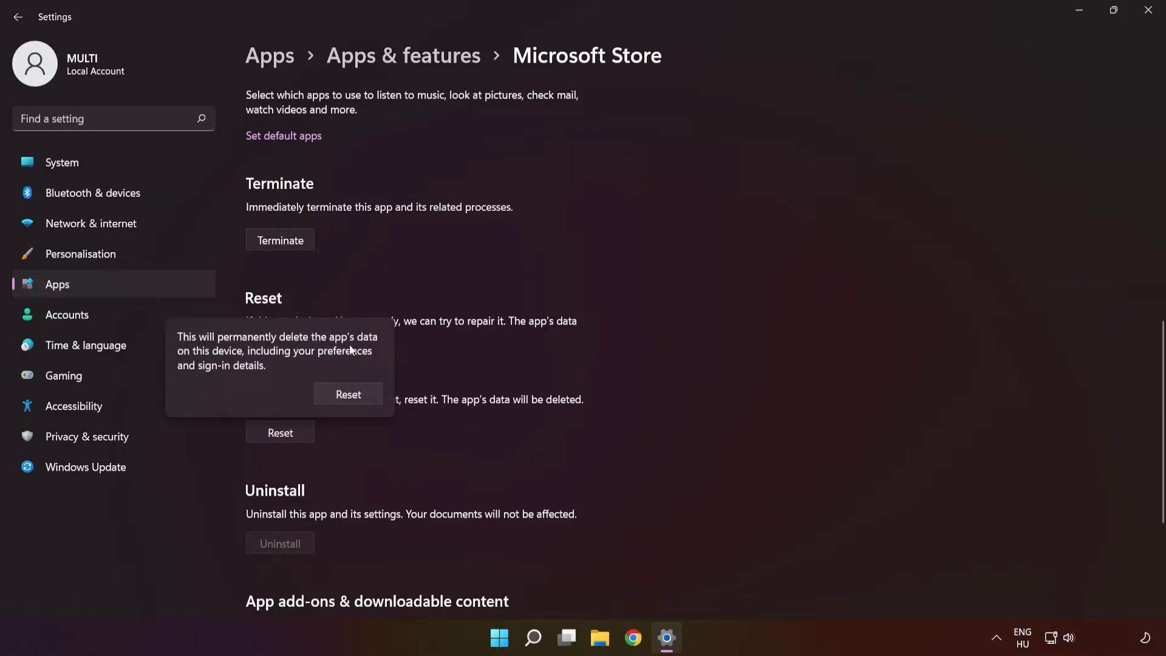
left_click(348, 396)
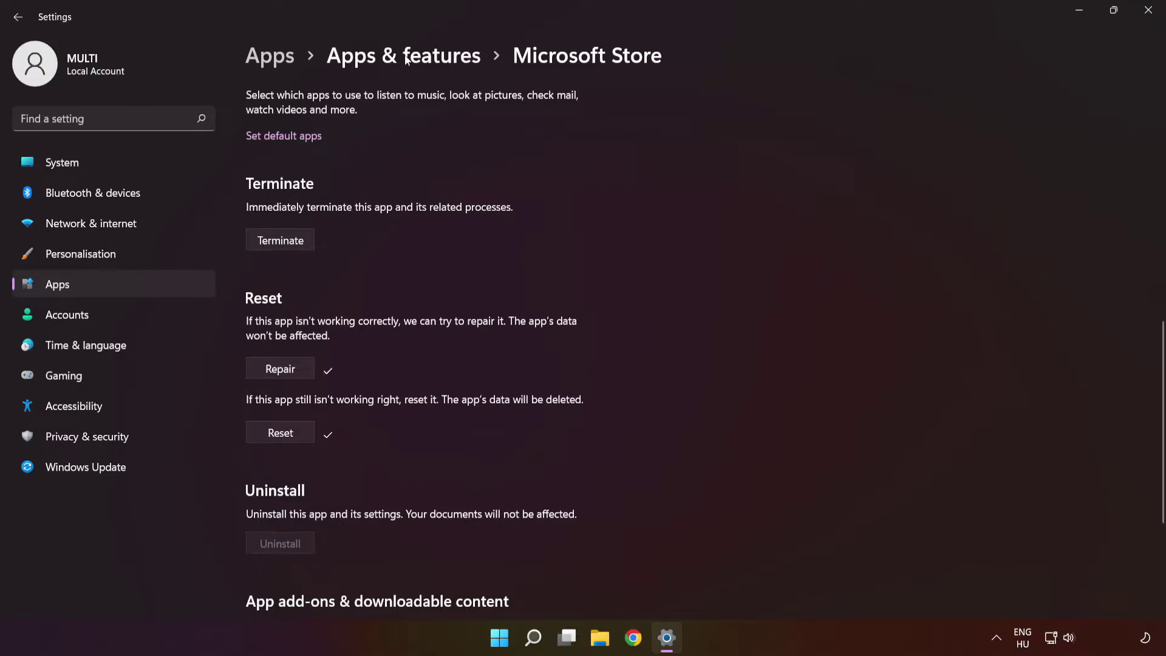
left_click(405, 59)
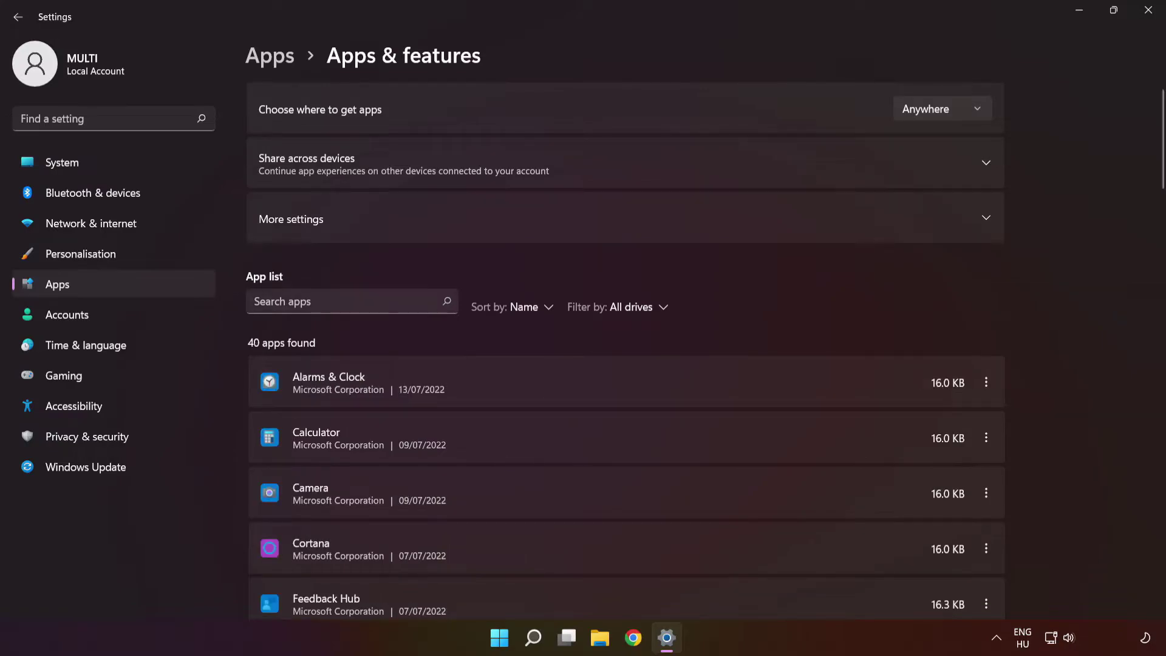
left_click(327, 300)
Find the Xbox app, repair and reset it from Advanced options, then close Settings.
type("xbox")
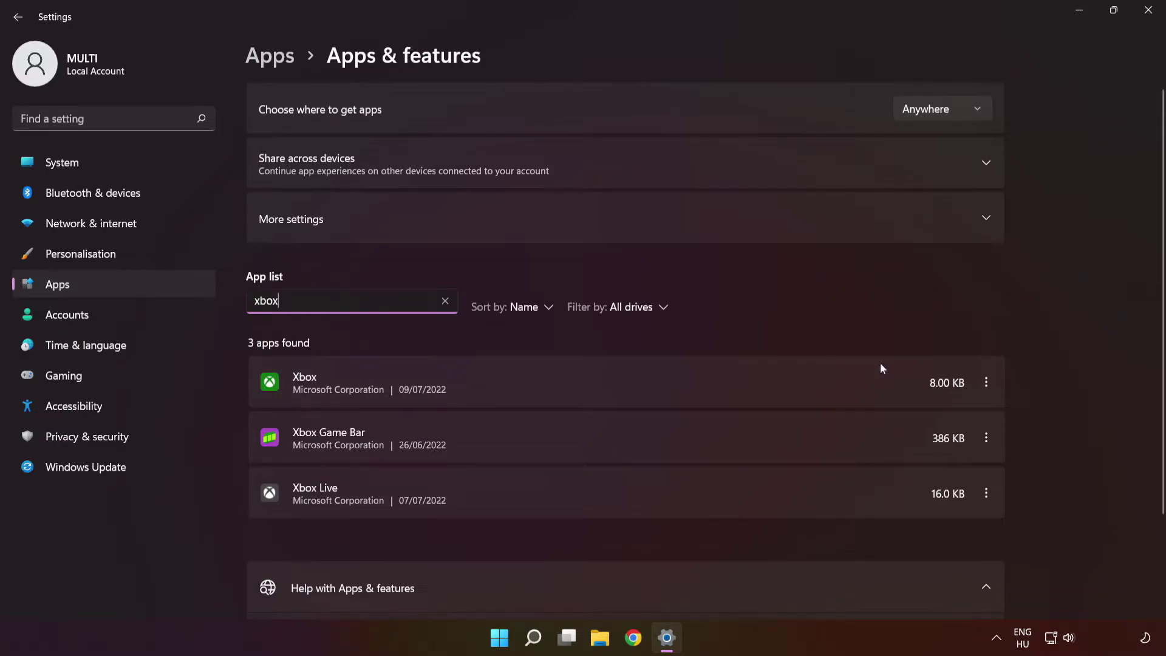
left_click(988, 383)
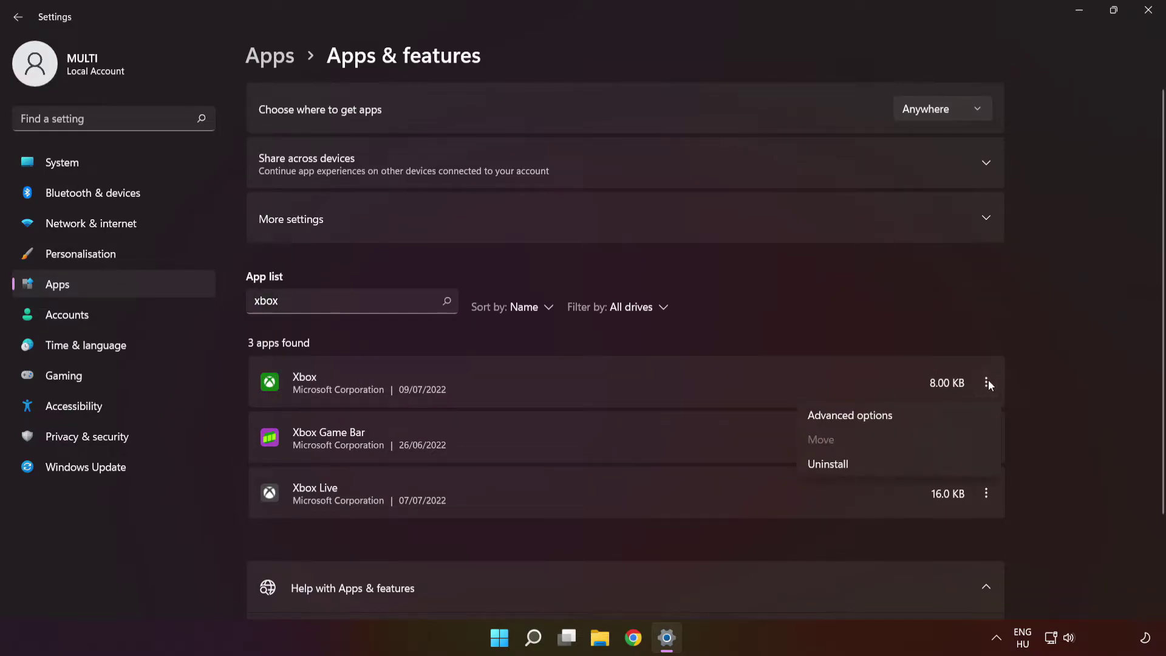
left_click(941, 415)
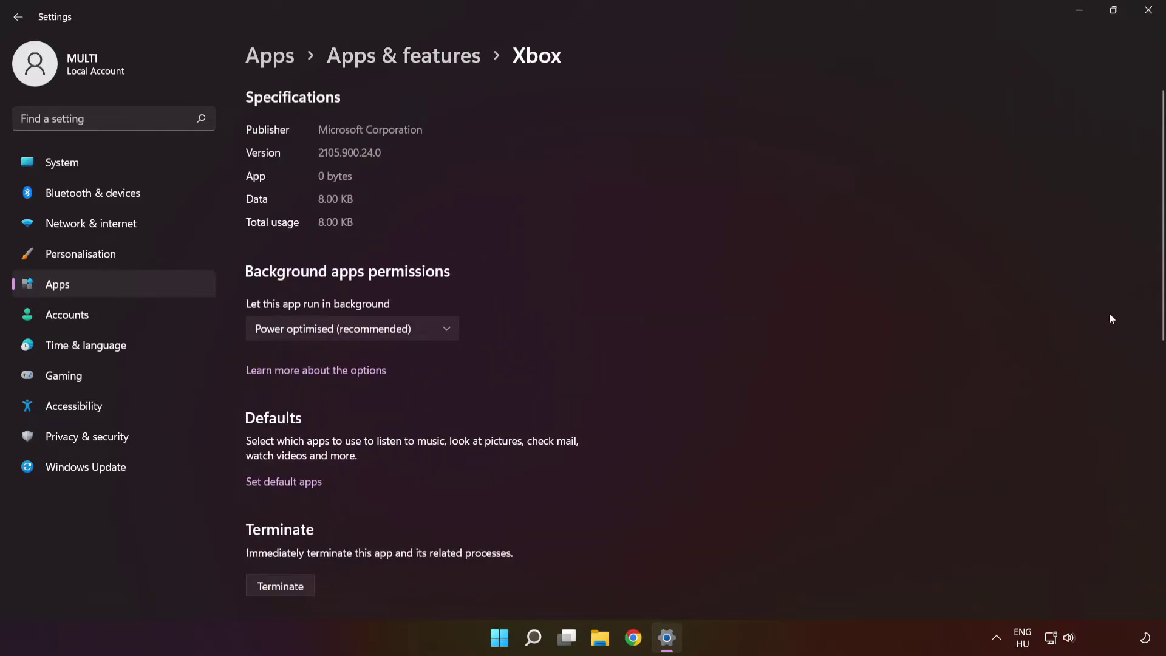
left_click_drag(1160, 287, 1148, 463)
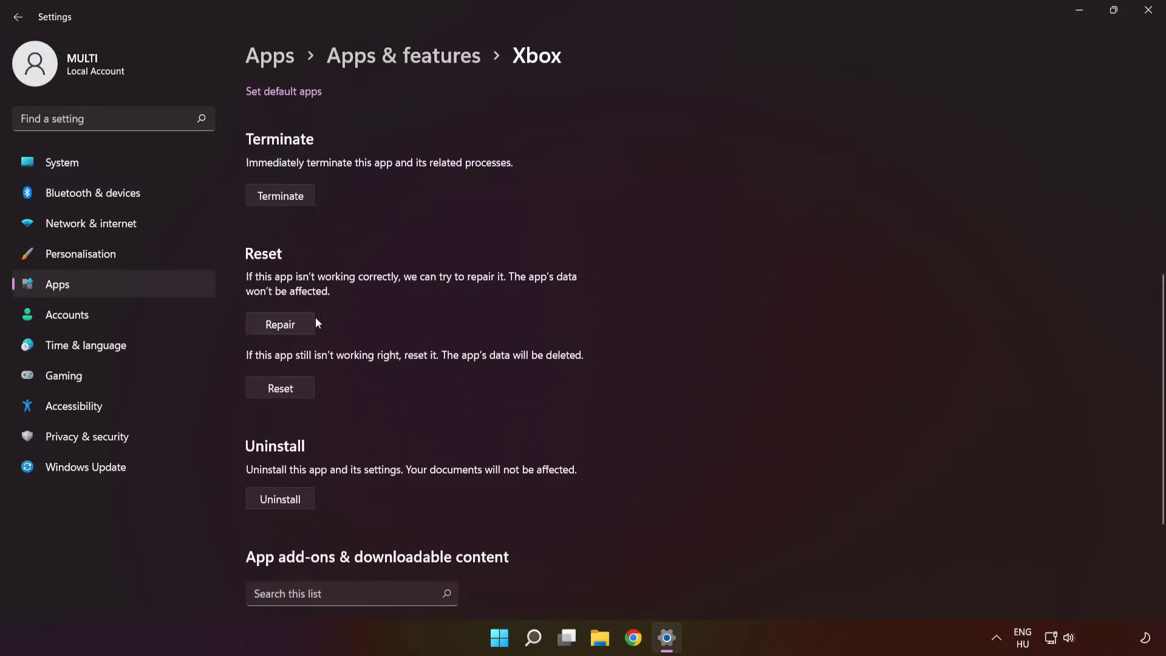
left_click(279, 327)
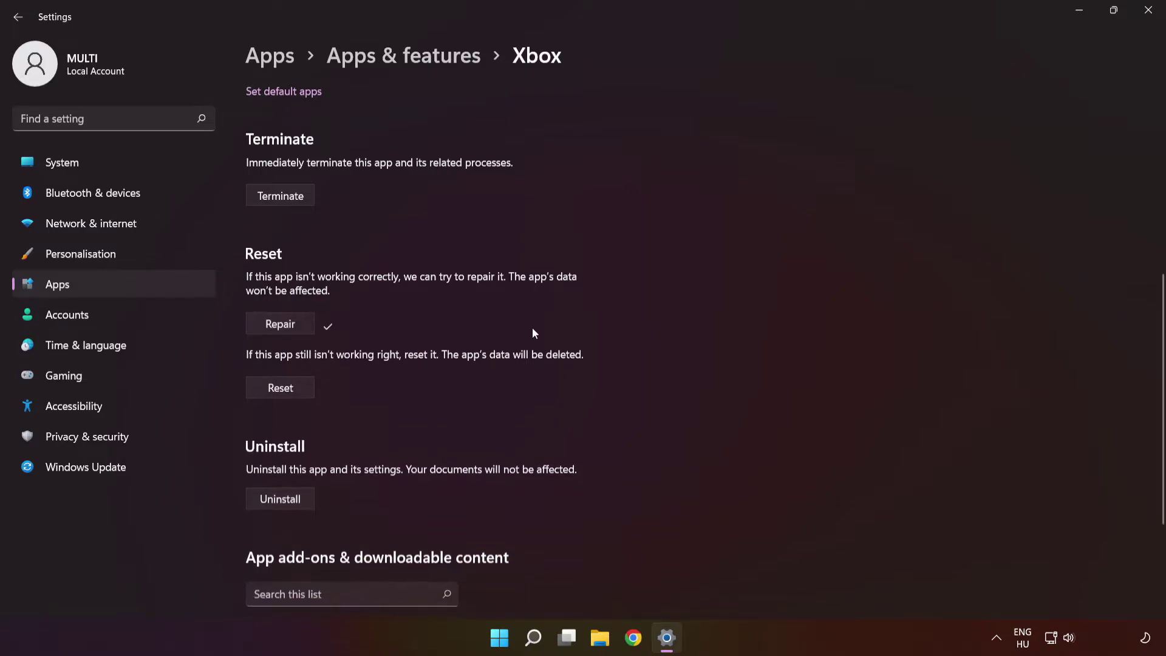
left_click(281, 389)
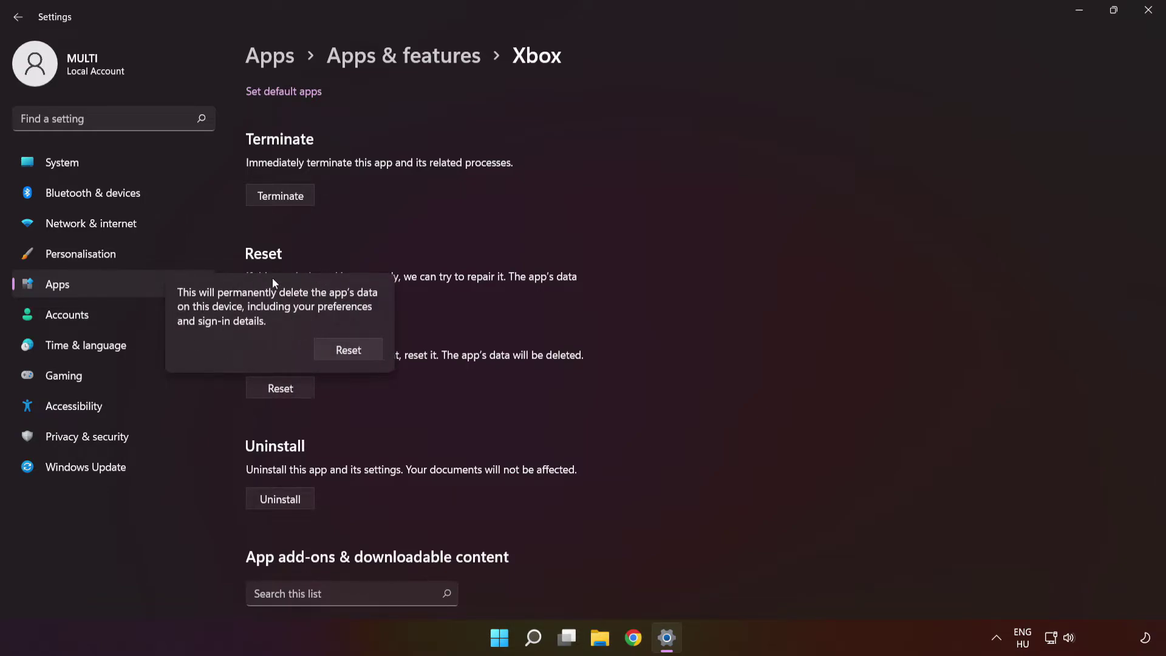
left_click(352, 352)
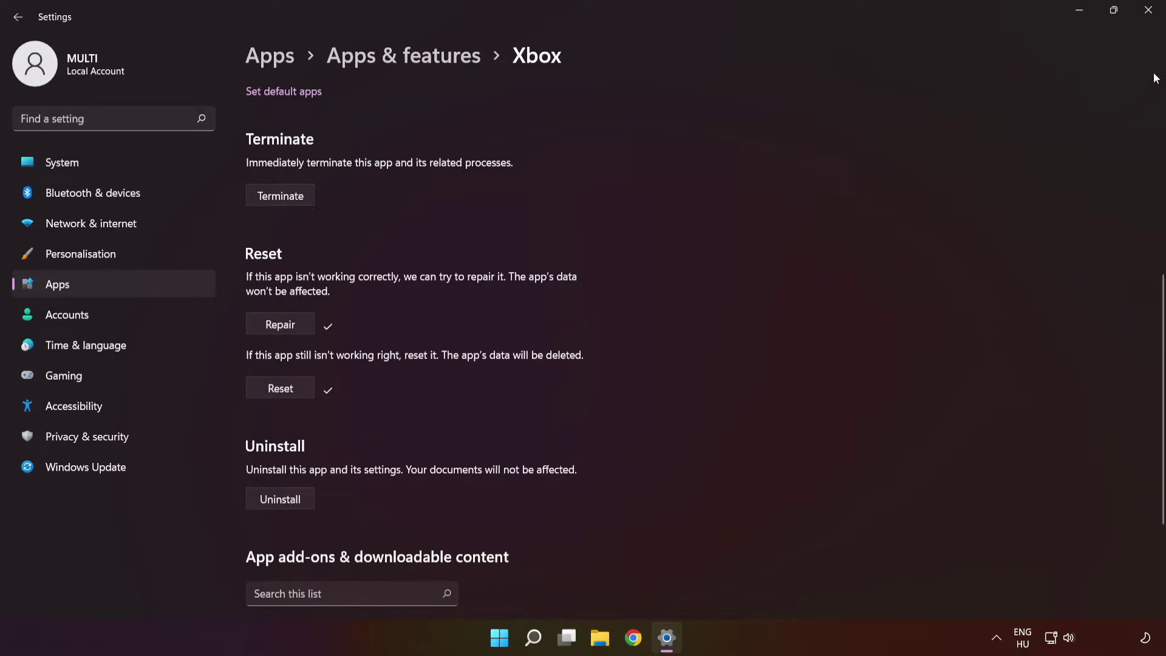
left_click(1149, 11)
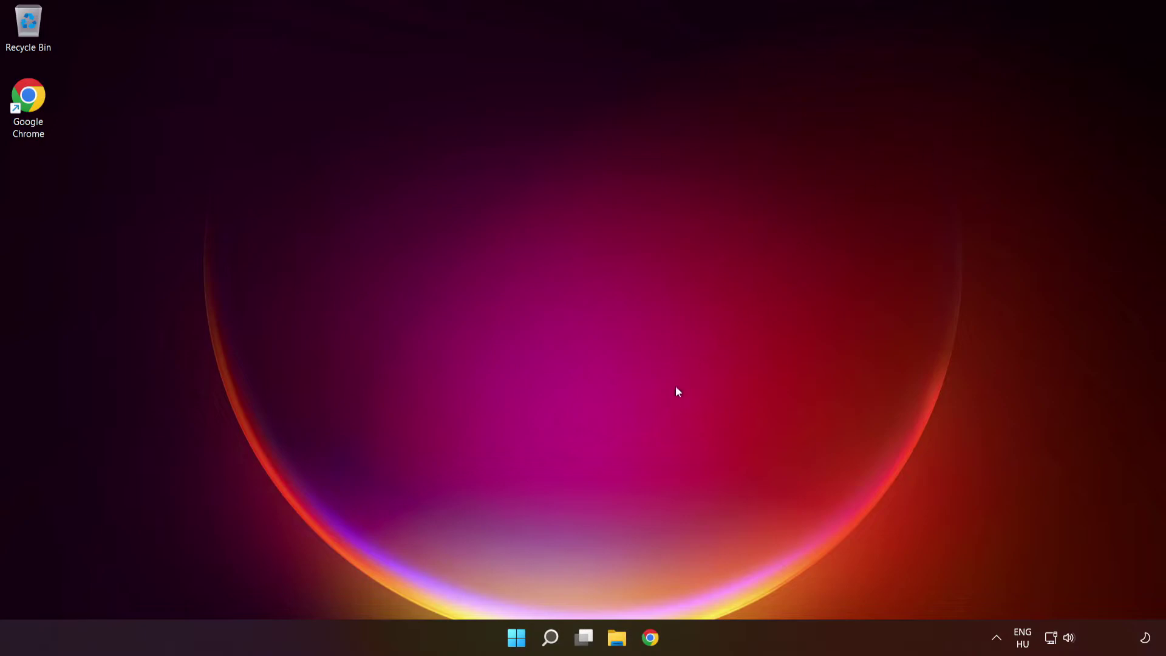
Run wsreset to clear the Store cache, then close the relaunched Microsoft Store.
left_click(552, 639)
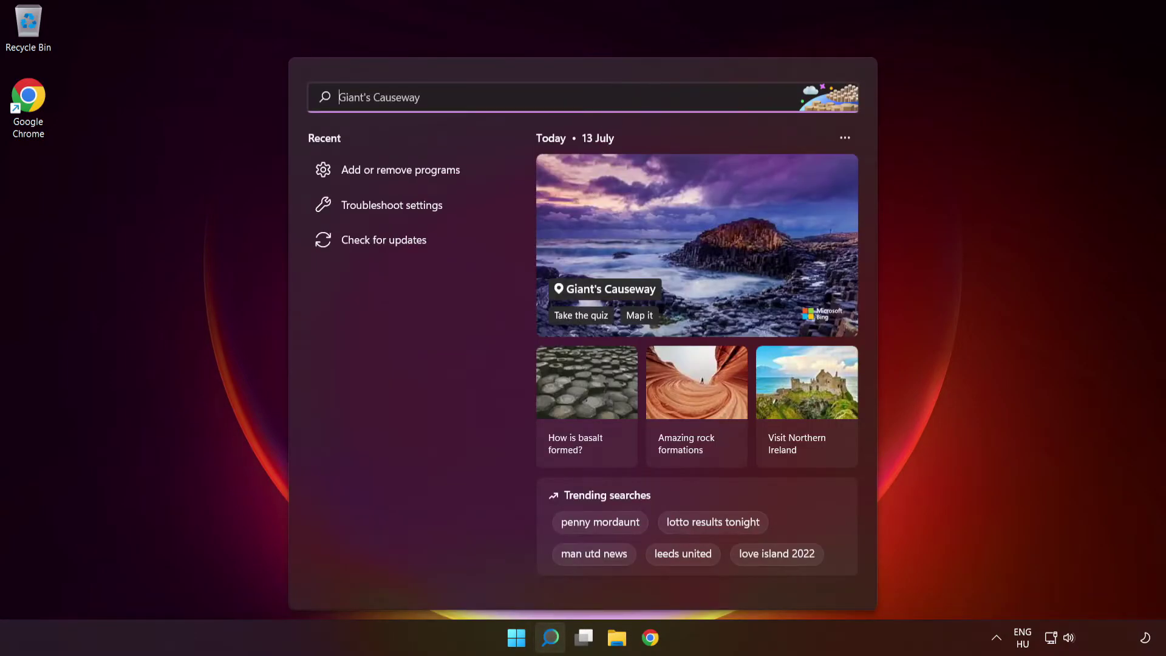
type("wsreset")
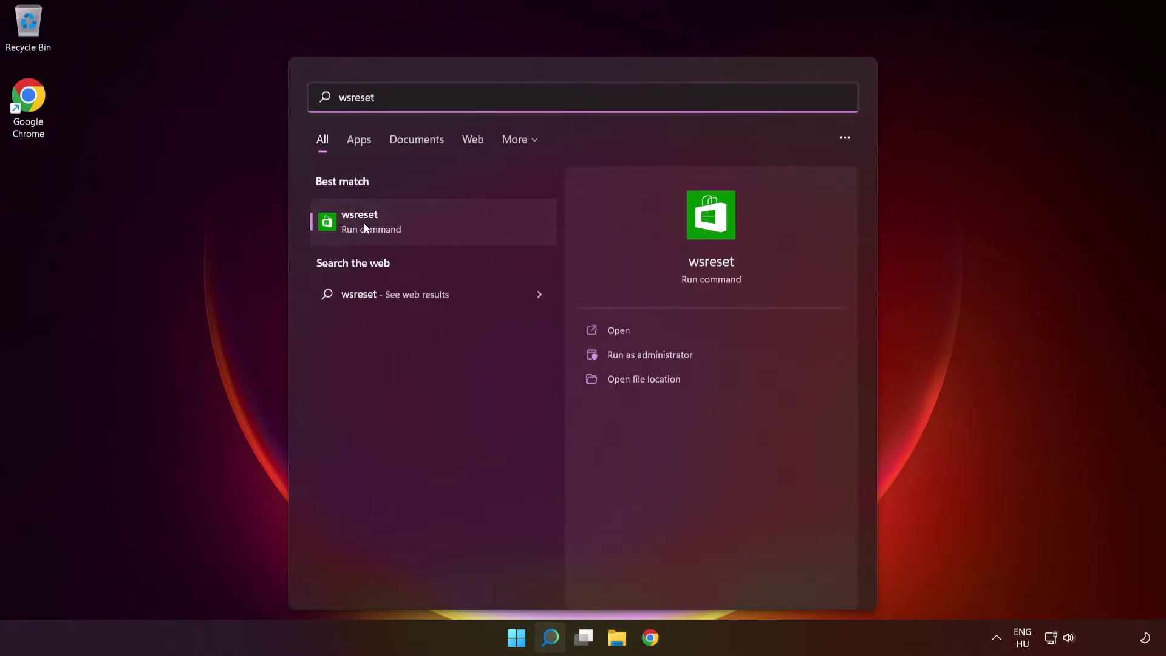
left_click(434, 230)
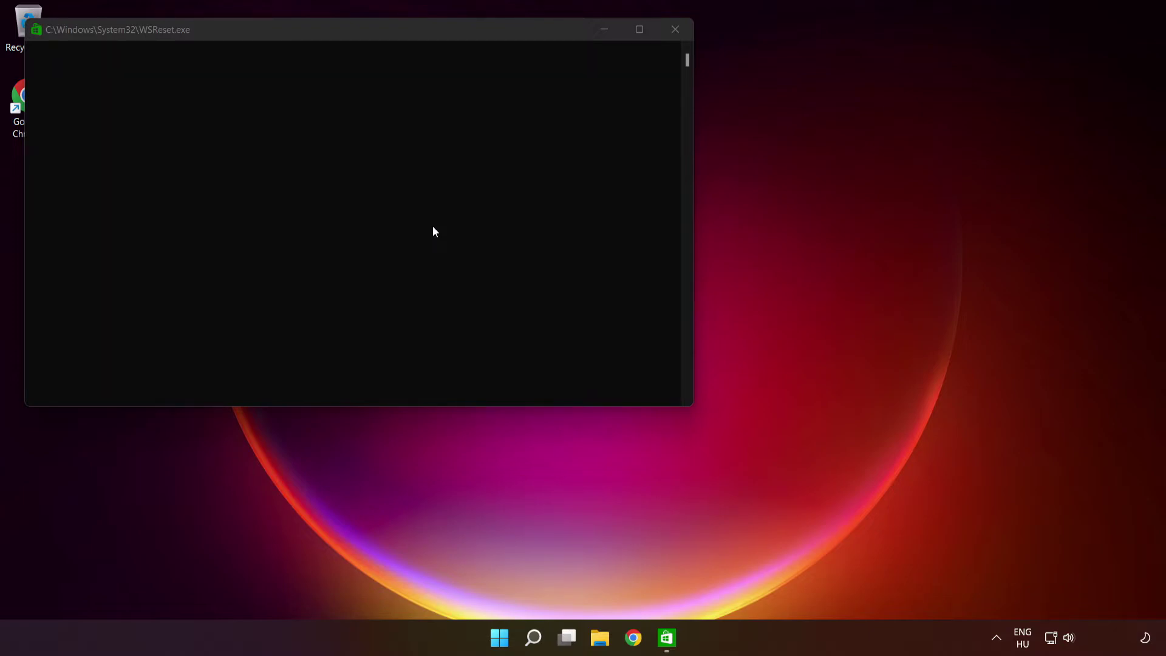
left_click(521, 29)
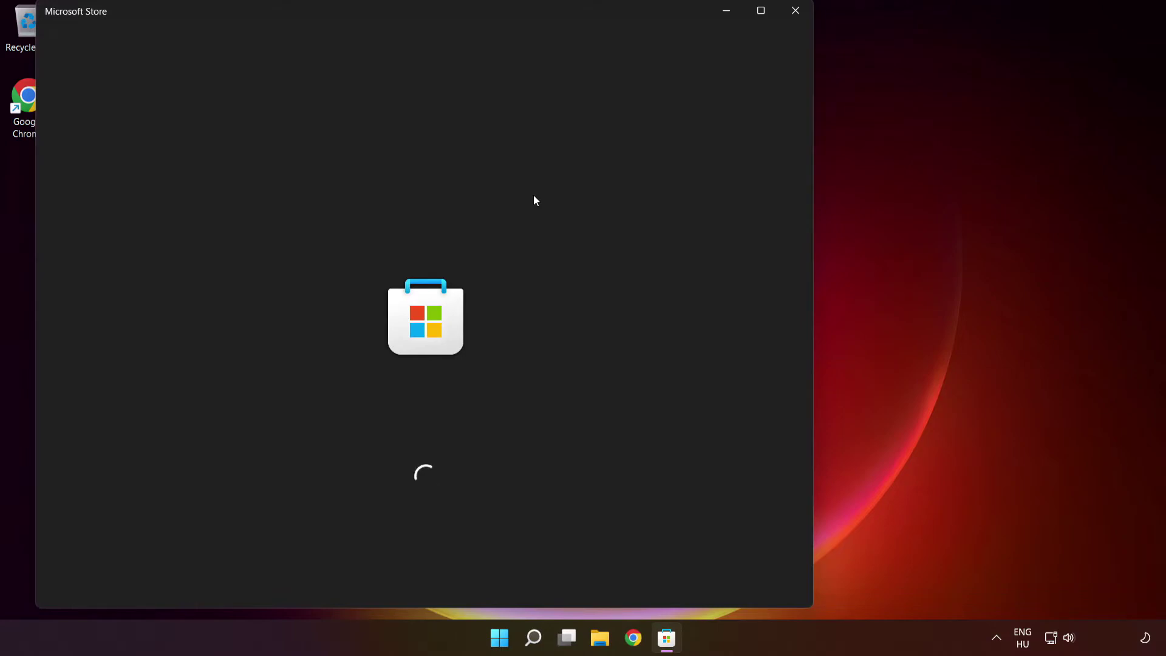
left_click(761, 11)
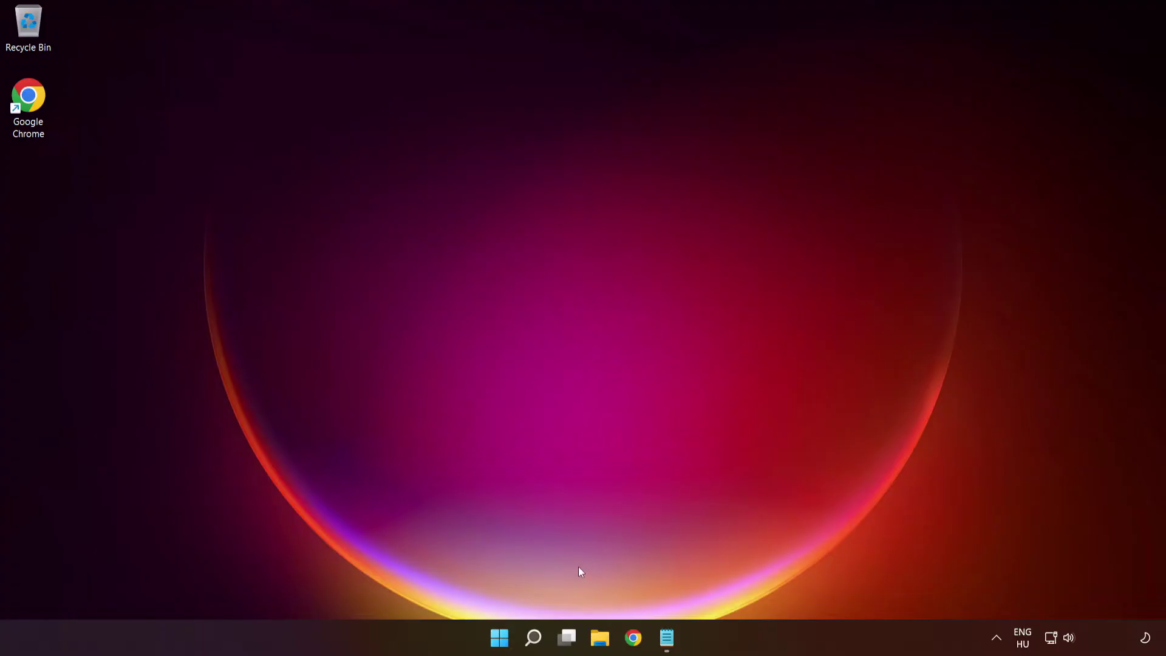
left_click(534, 642)
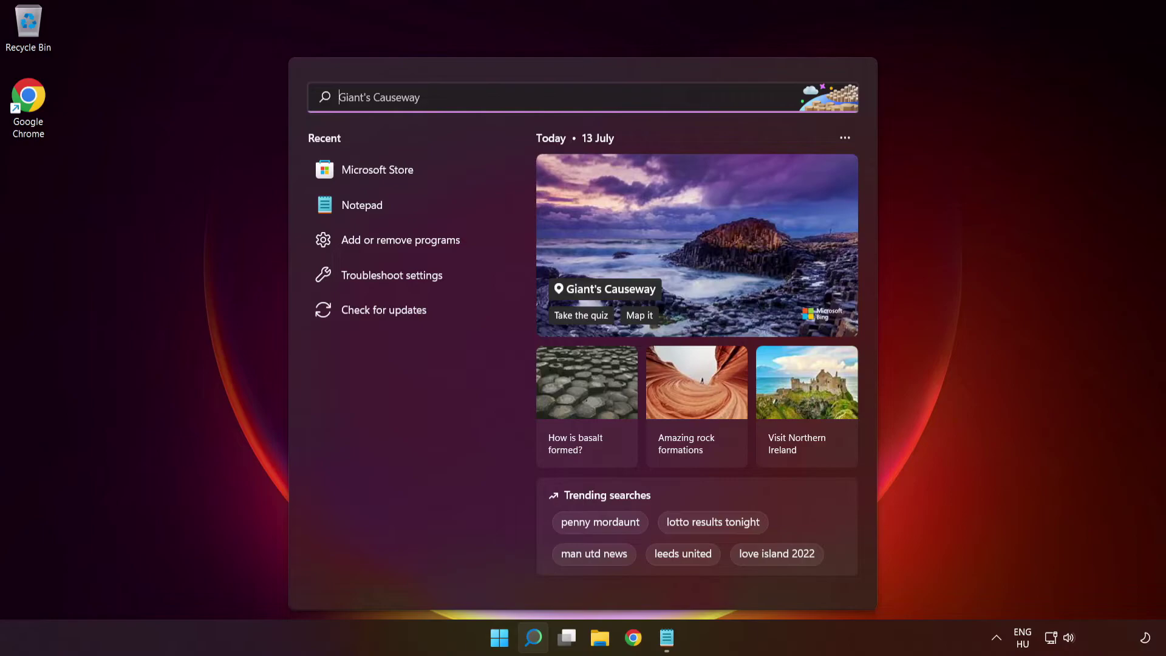
Search 'services' and open the Services app.
type("services")
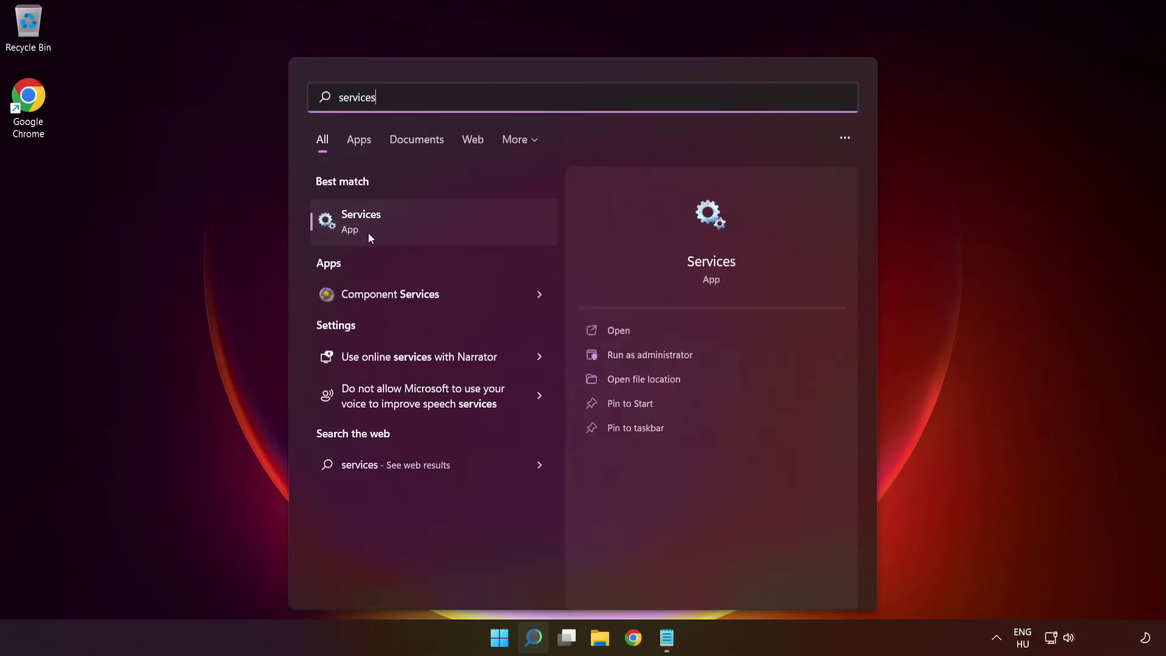
left_click(448, 225)
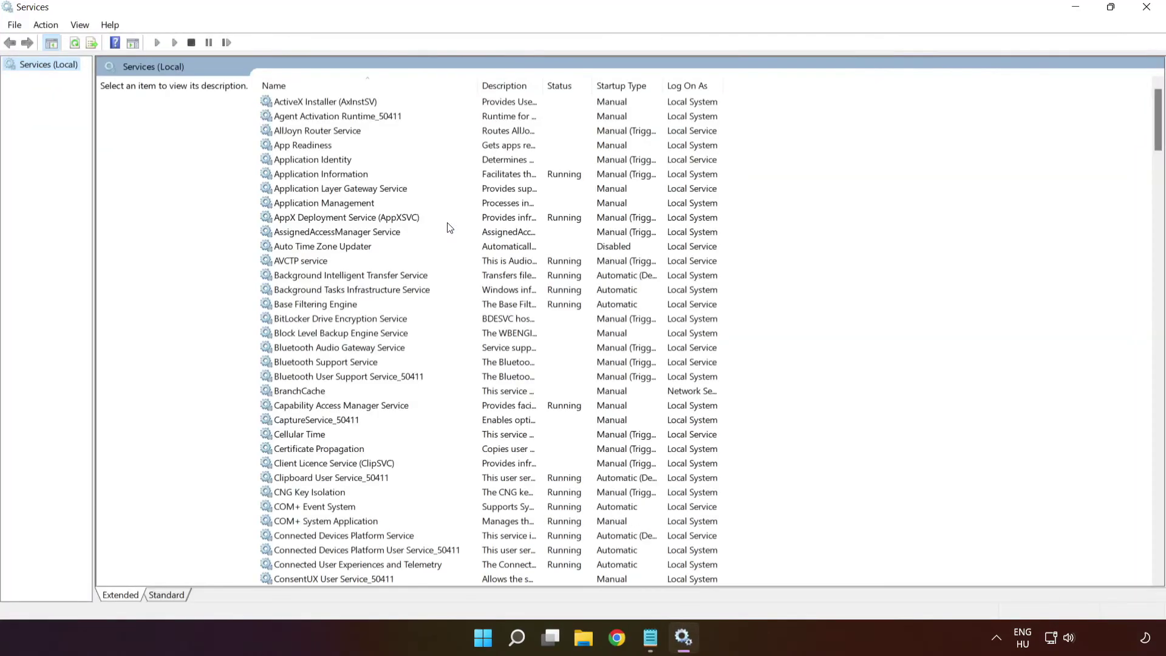
Set the IP Helper service's startup type to Automatic and apply it.
key("i")
left_click(335, 134)
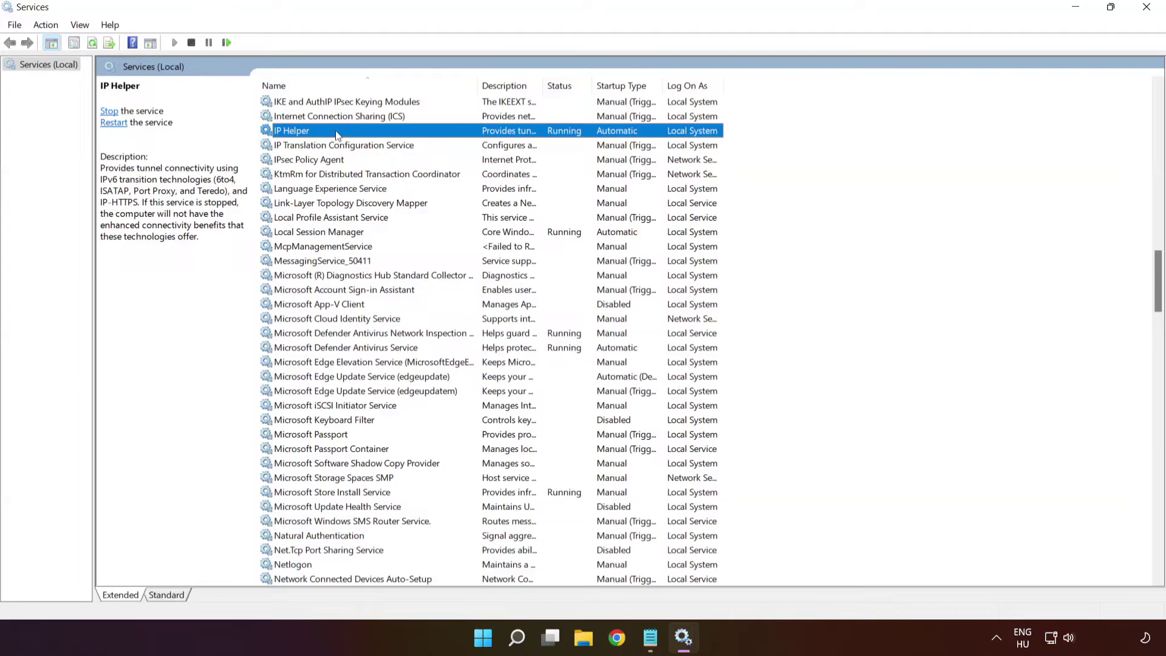
right_click(338, 133)
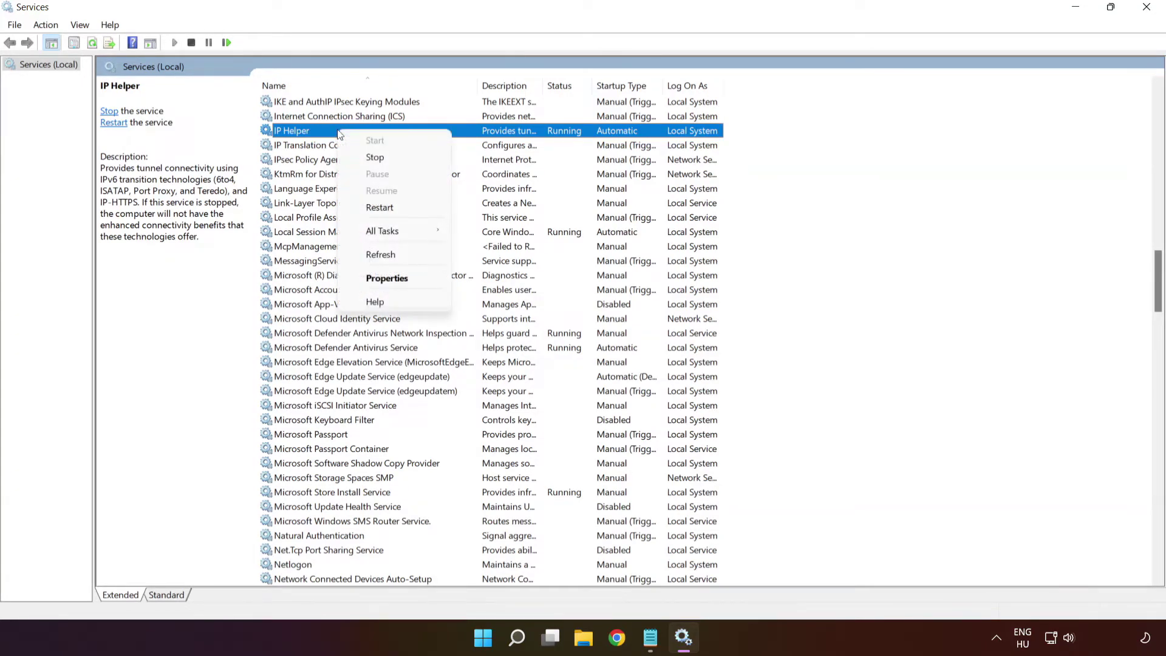
left_click(391, 279)
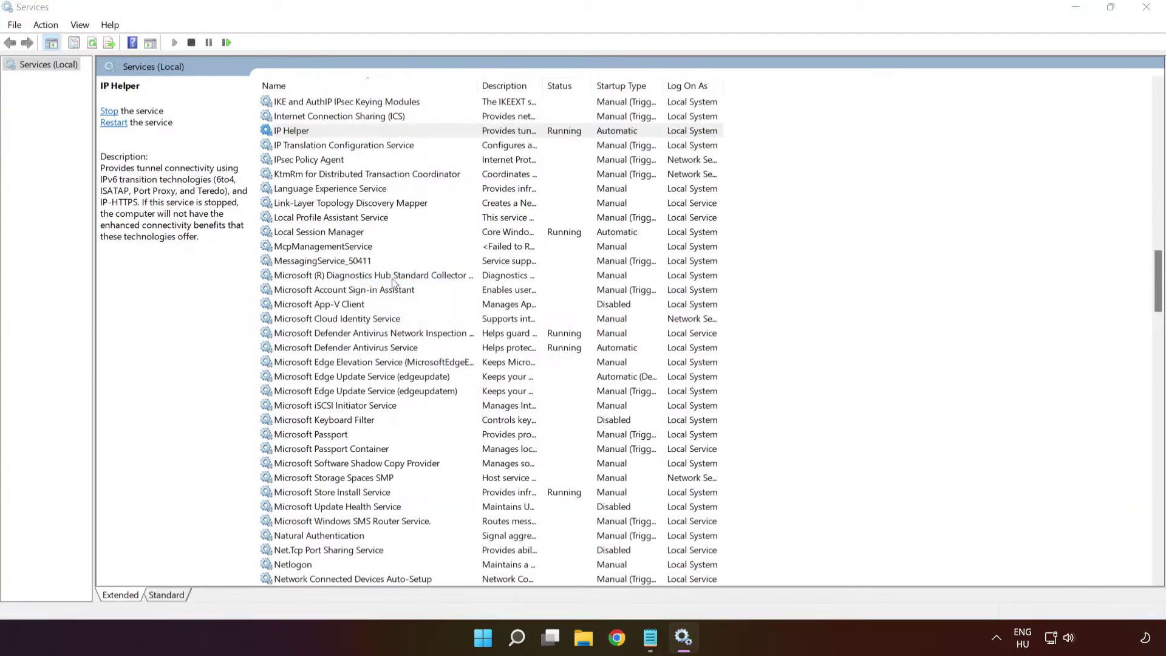
left_click(562, 300)
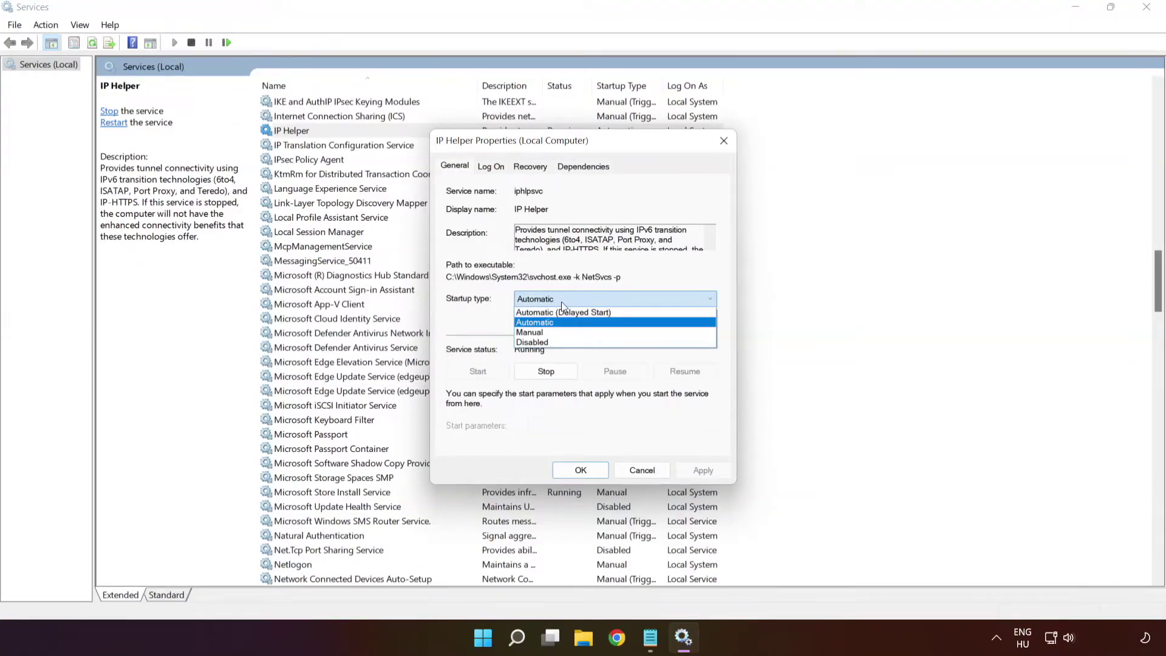
left_click(553, 322)
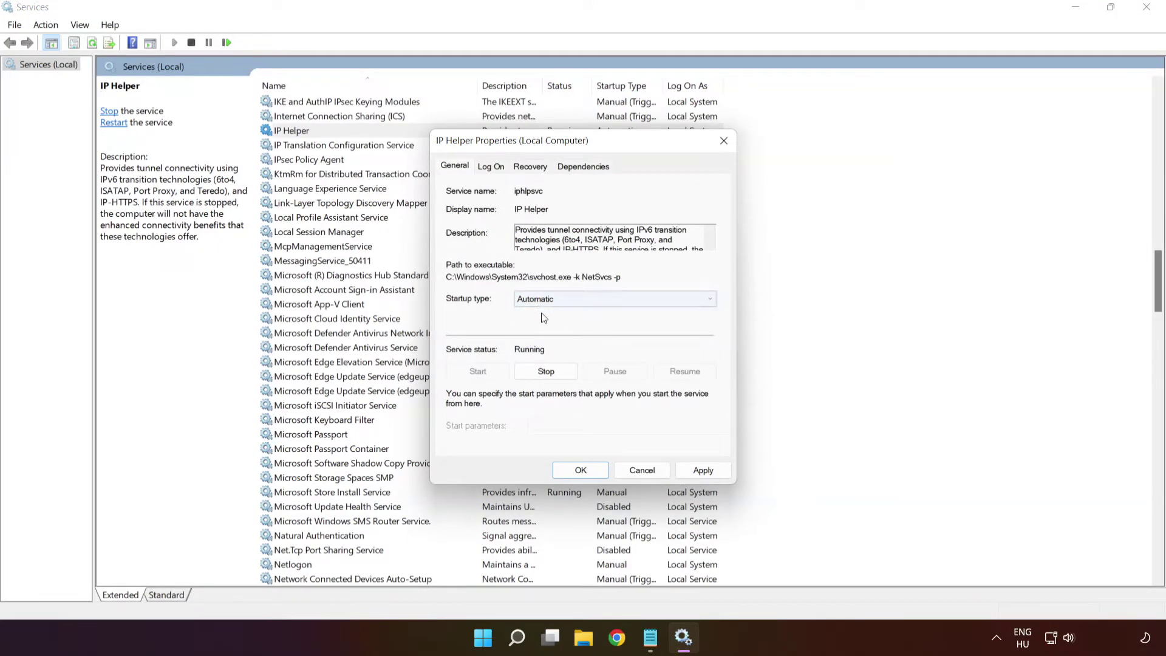
left_click(705, 471)
left_click(581, 471)
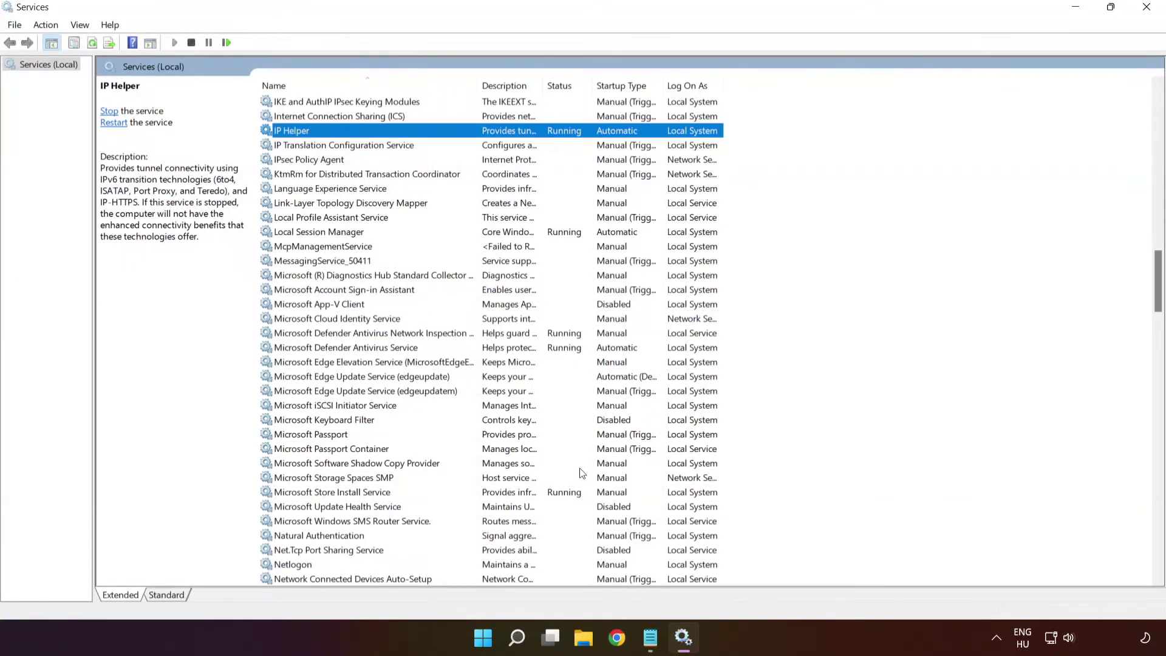
key("x")
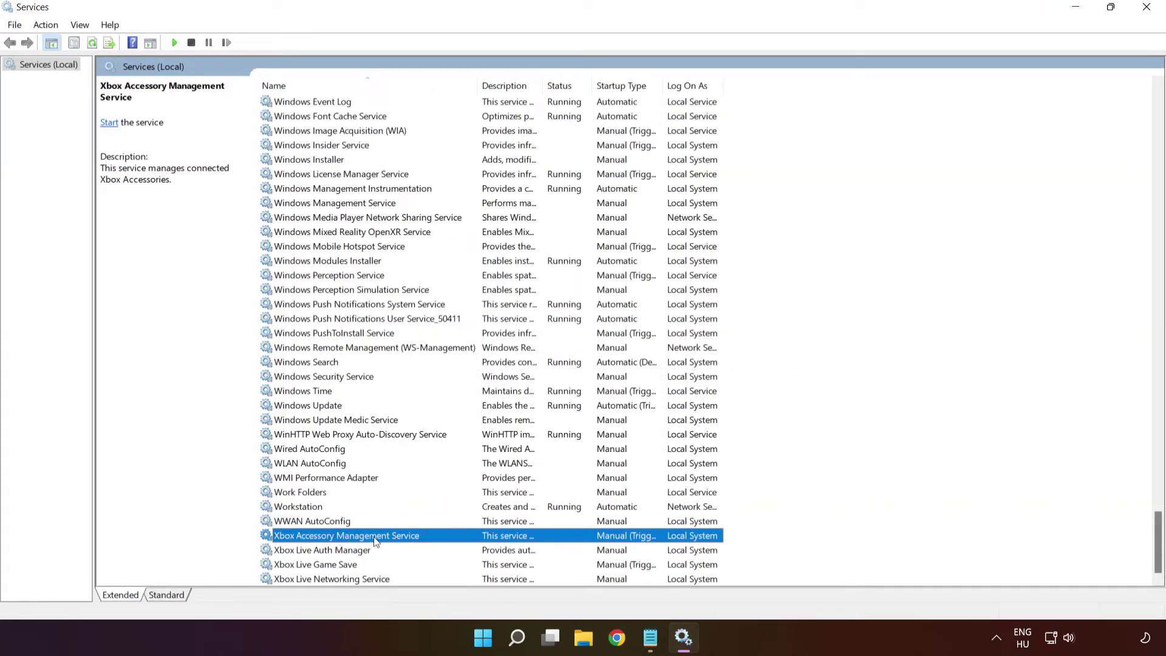
Give Xbox Accessory Management Service an Automatic startup type and start the service.
right_click(344, 541)
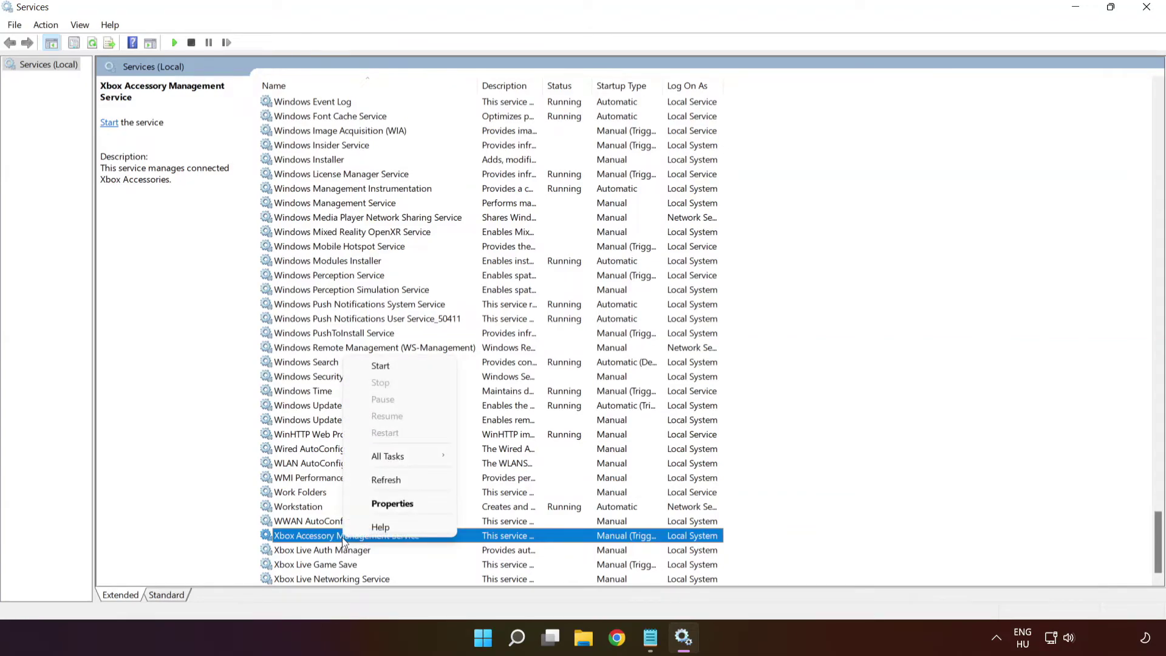
left_click(374, 505)
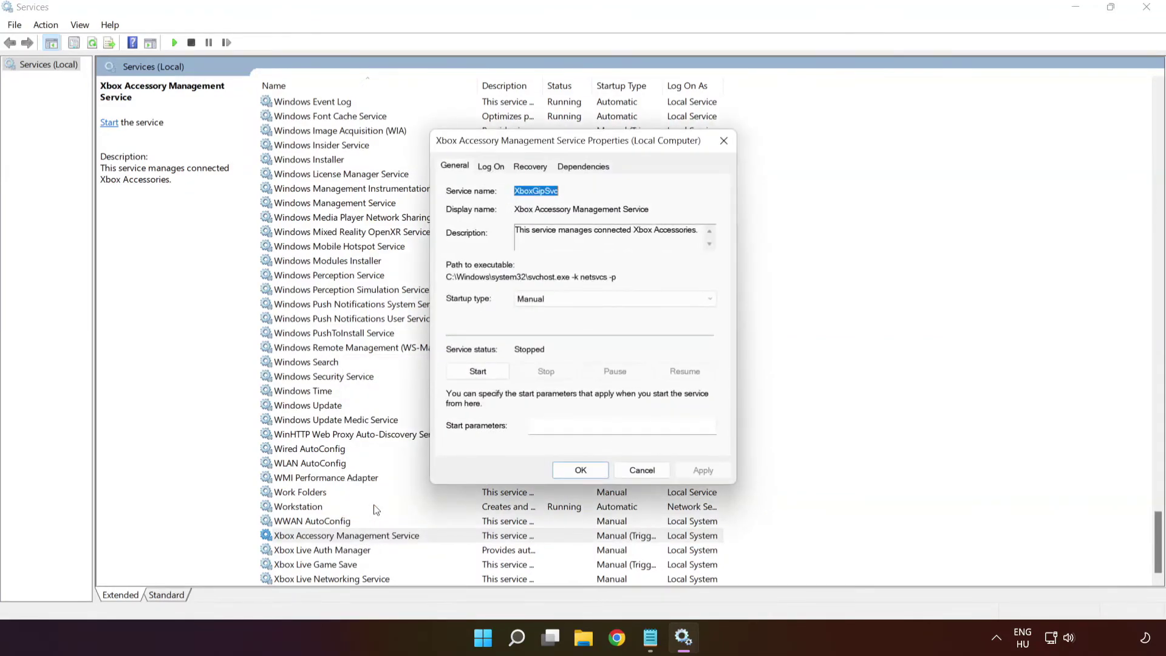
left_click(538, 301)
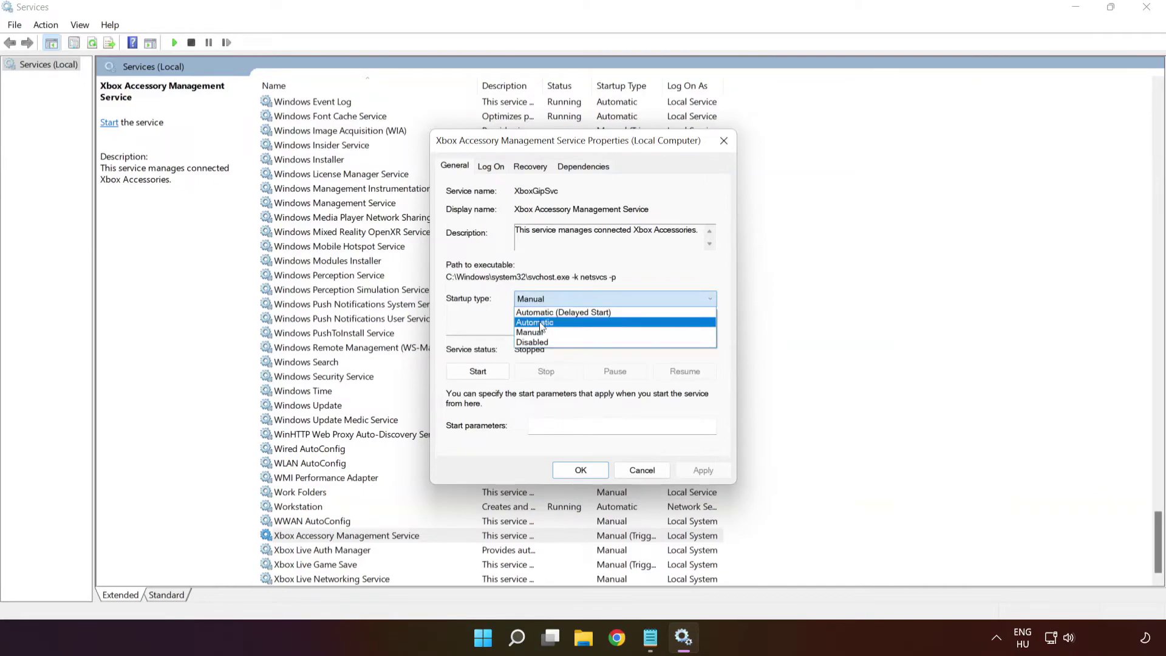
left_click(542, 322)
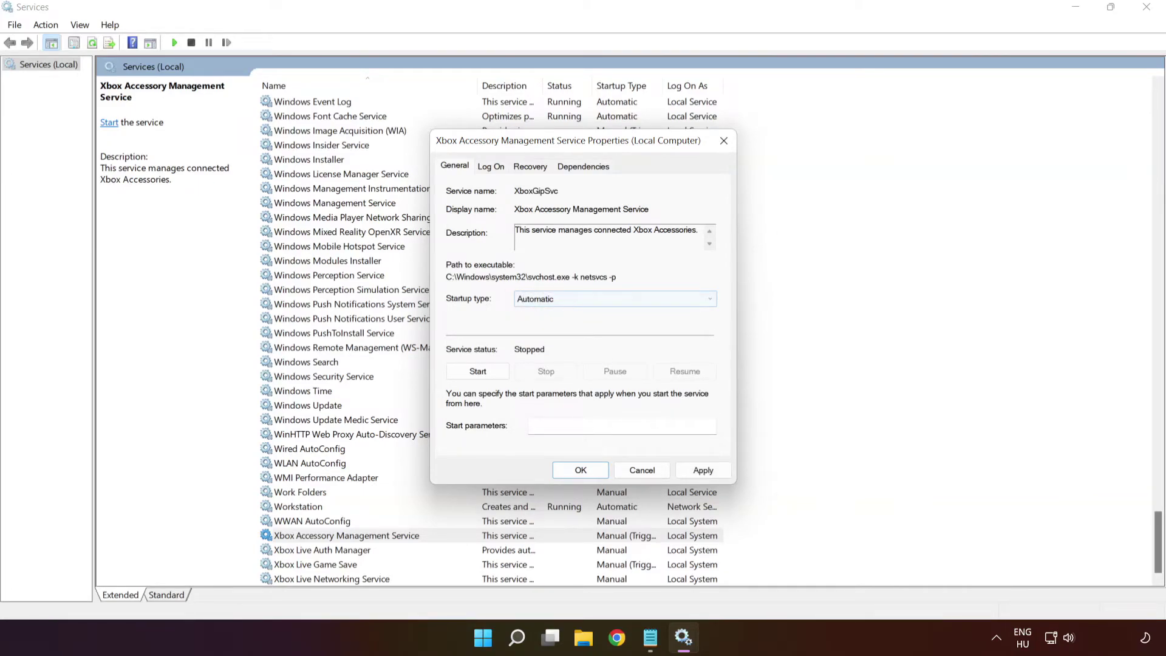
left_click(706, 473)
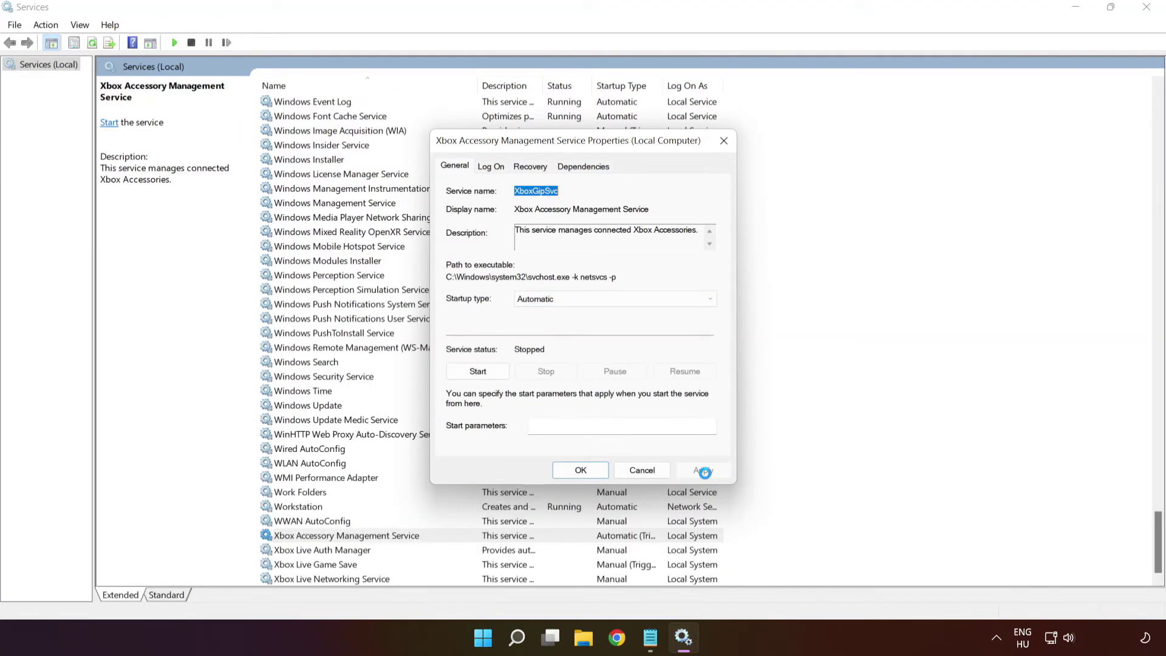
left_click(477, 376)
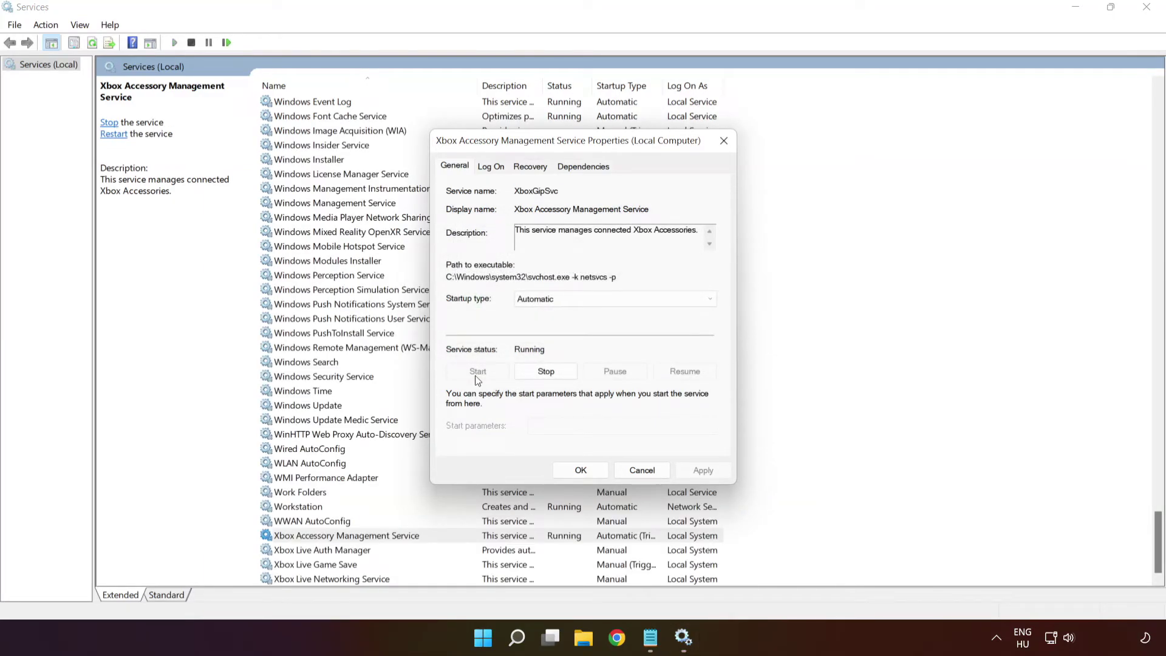
left_click(581, 470)
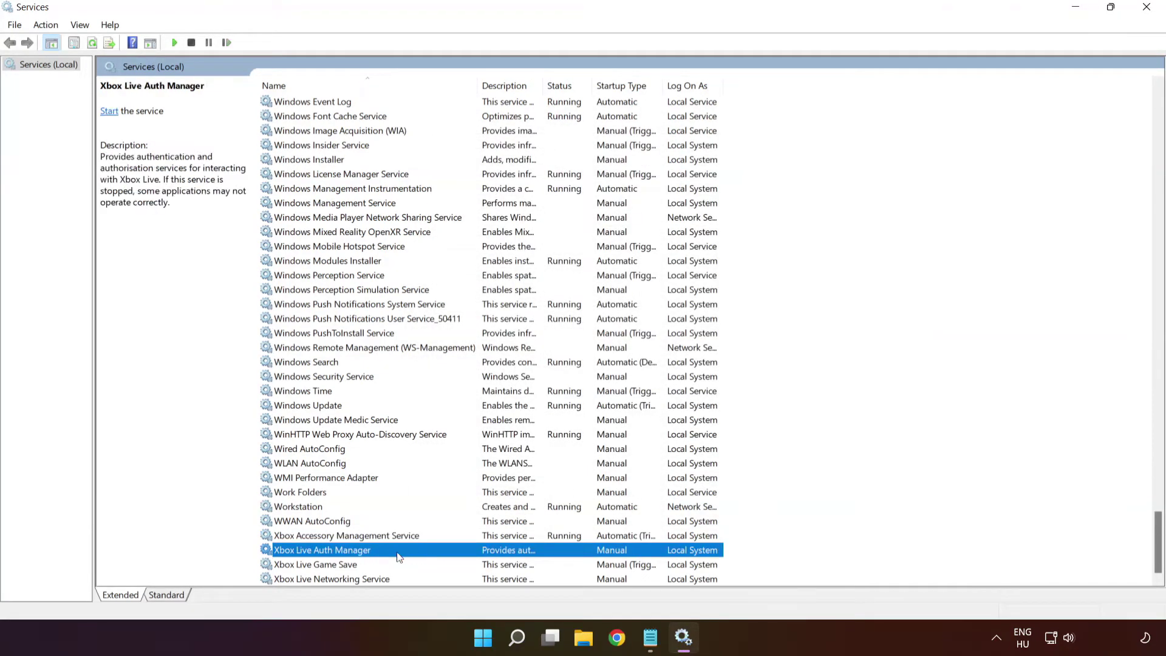
Set Xbox Live Auth Manager's startup type to Automatic, apply it, and start the service.
right_click(413, 551)
left_click(446, 517)
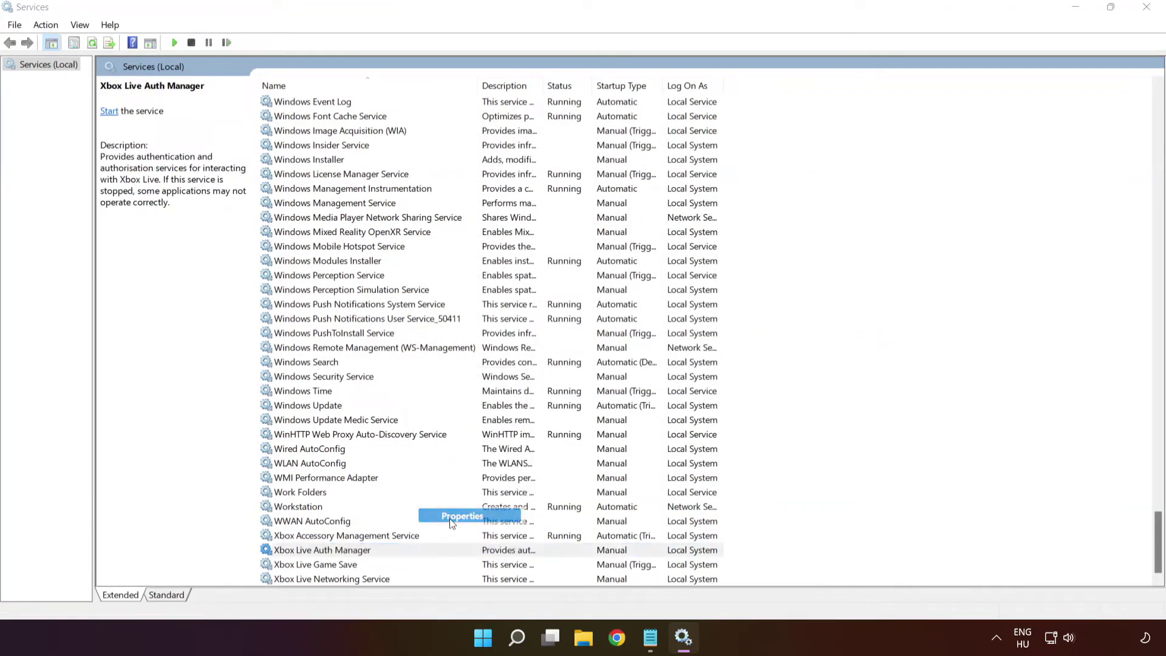
left_click(572, 297)
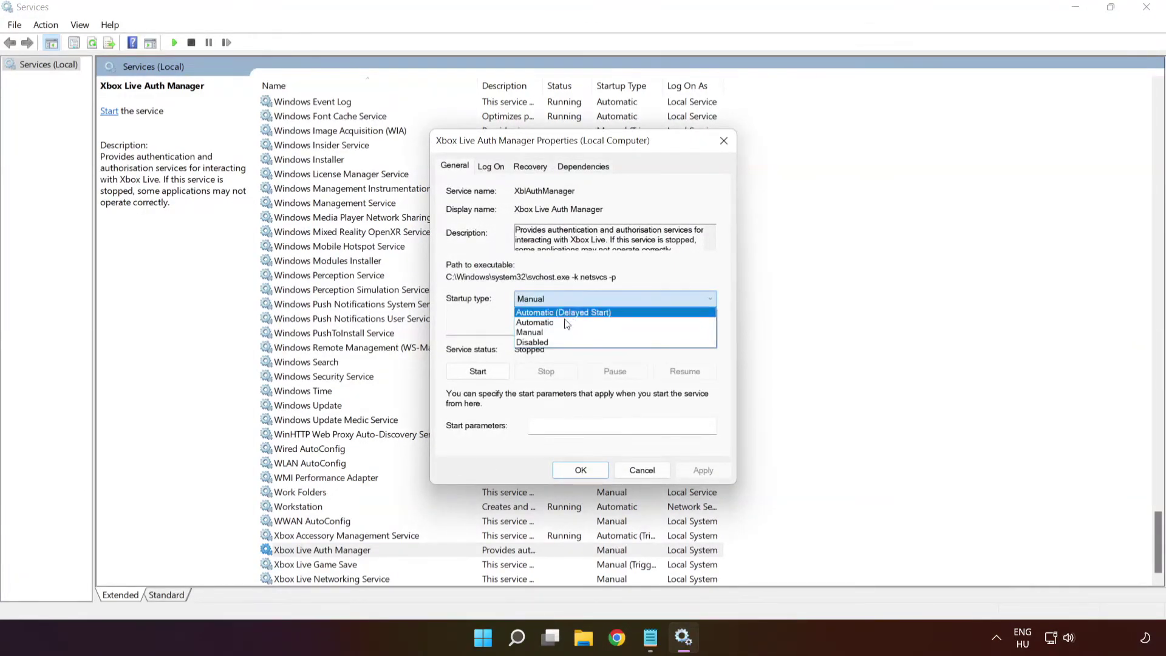
left_click(563, 324)
left_click(703, 471)
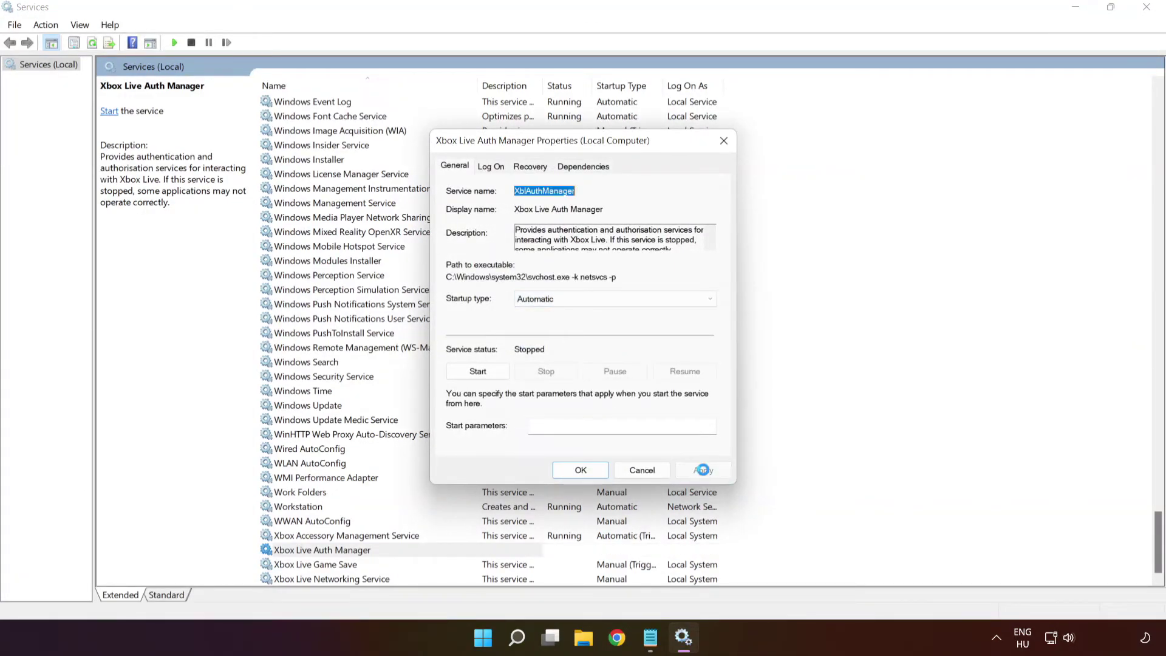
left_click(480, 374)
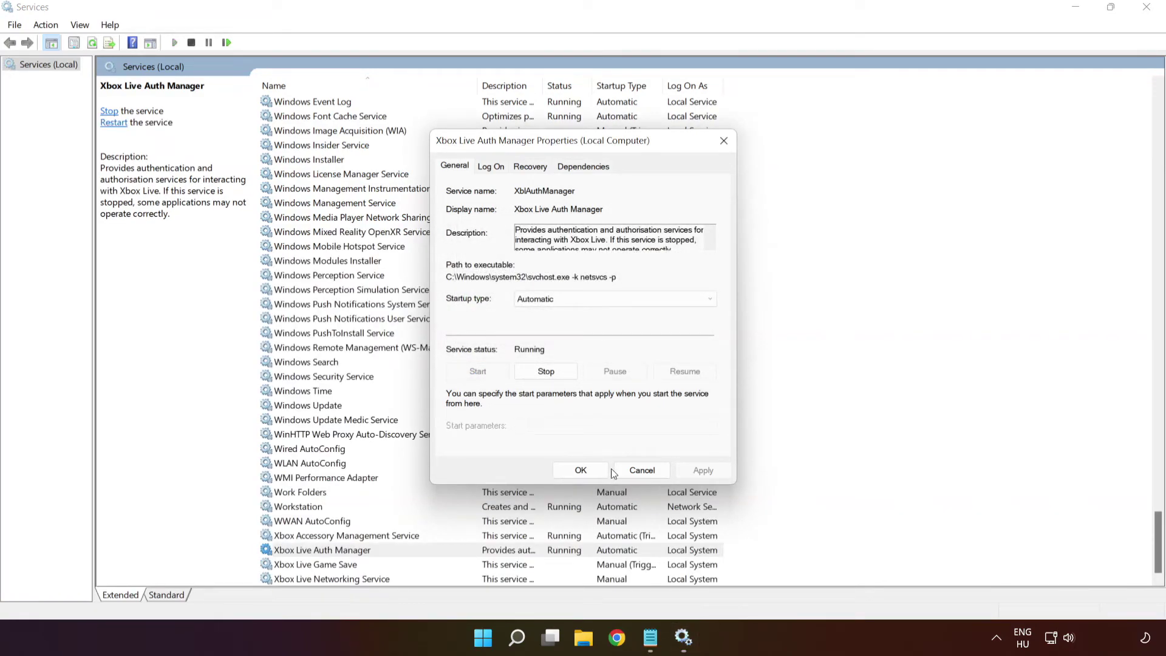
left_click(578, 469)
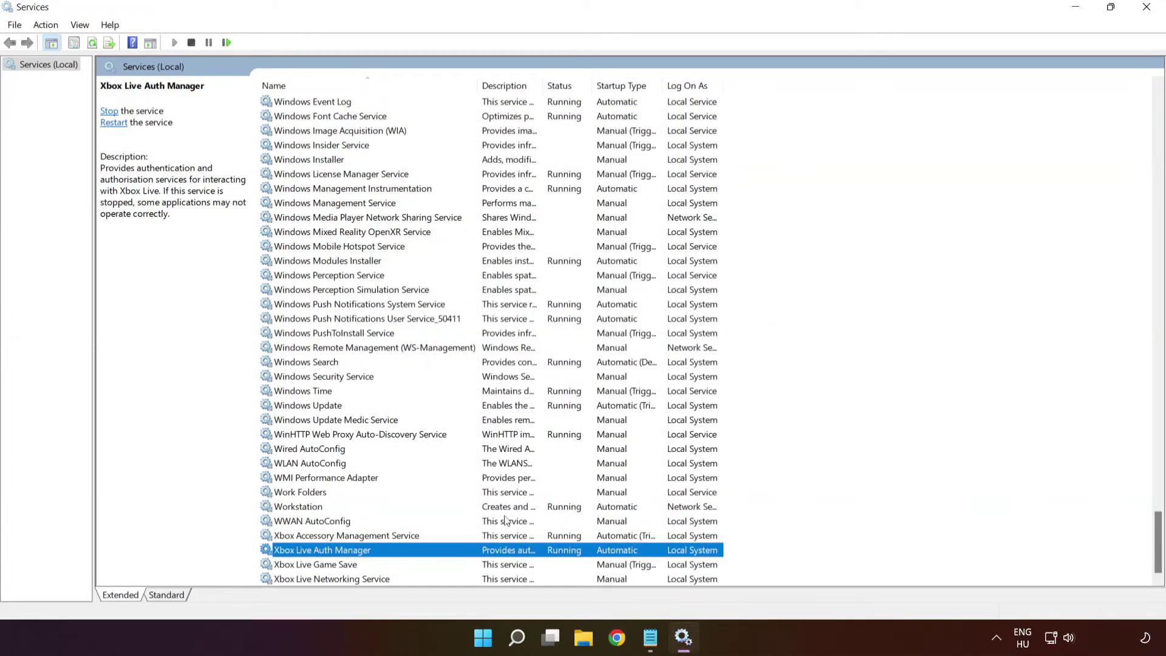
left_click(338, 571)
Change Xbox Live Game Save's startup type to Automatic, apply it, and start the service.
right_click(394, 570)
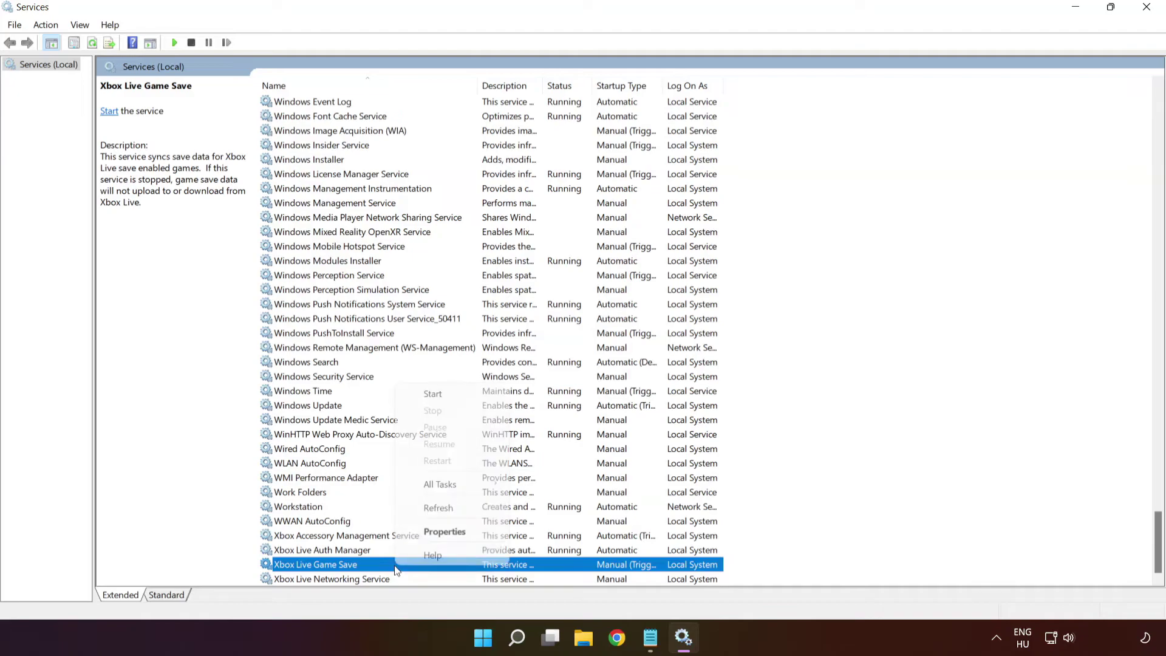
left_click(440, 530)
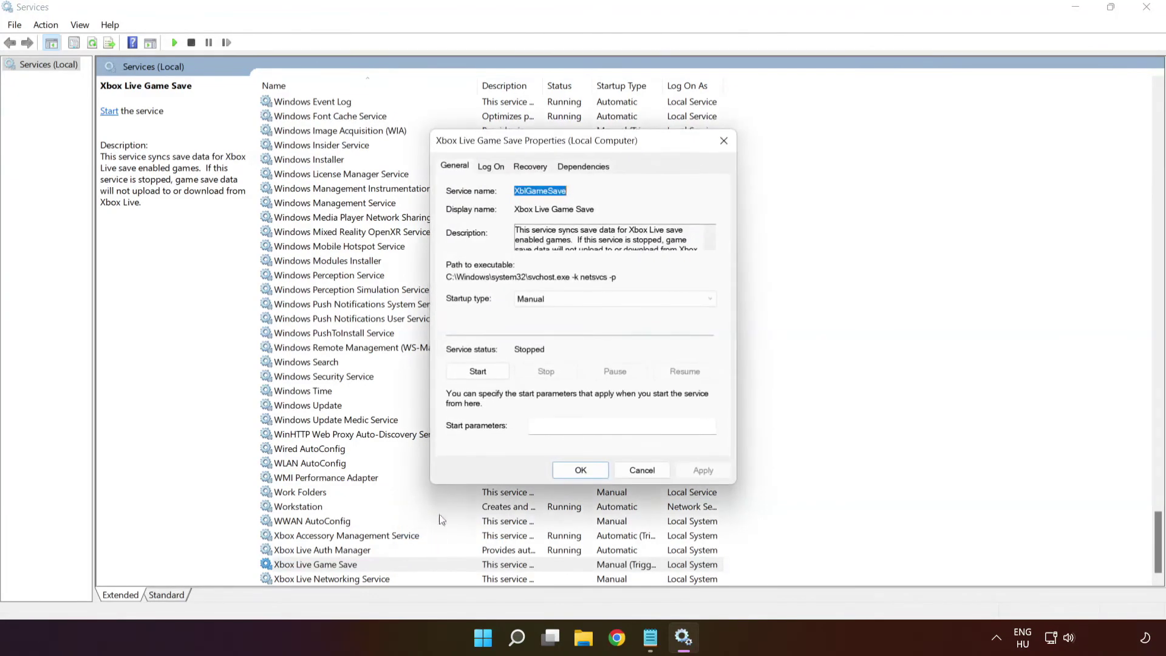
left_click(545, 299)
left_click(544, 322)
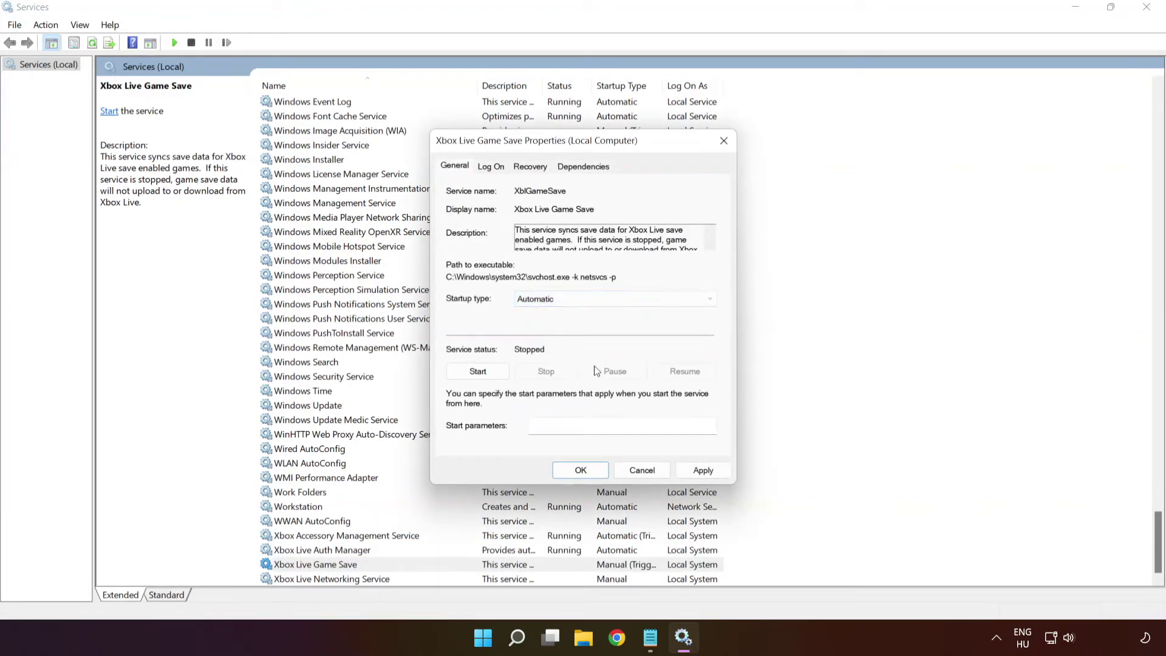
left_click(706, 472)
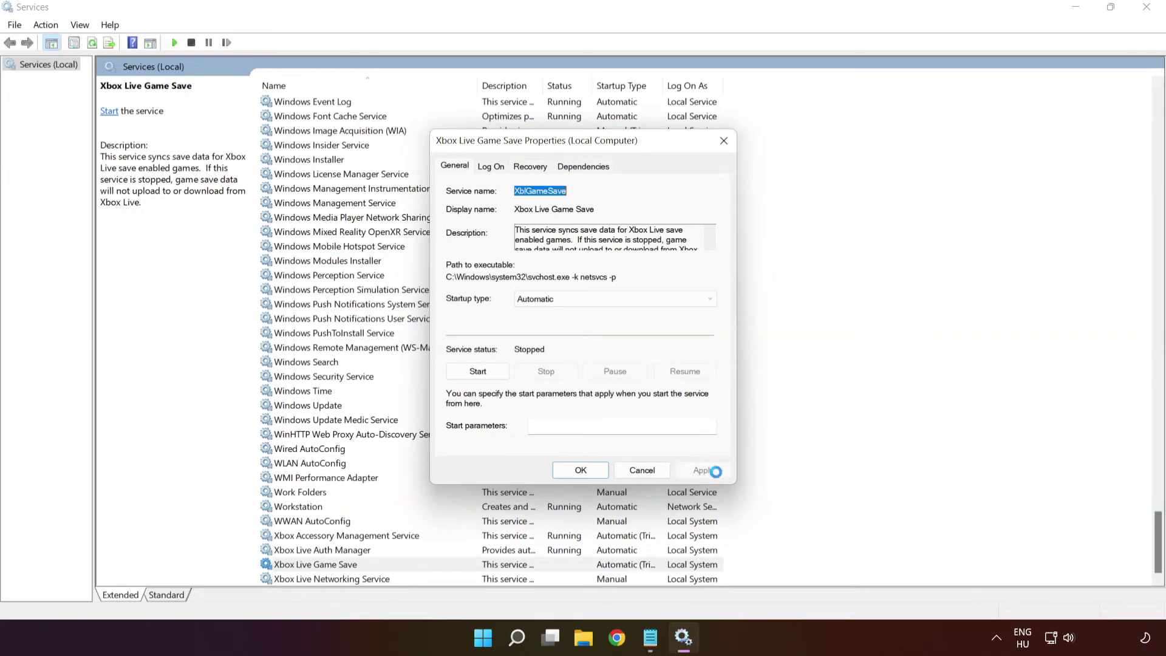
left_click(491, 373)
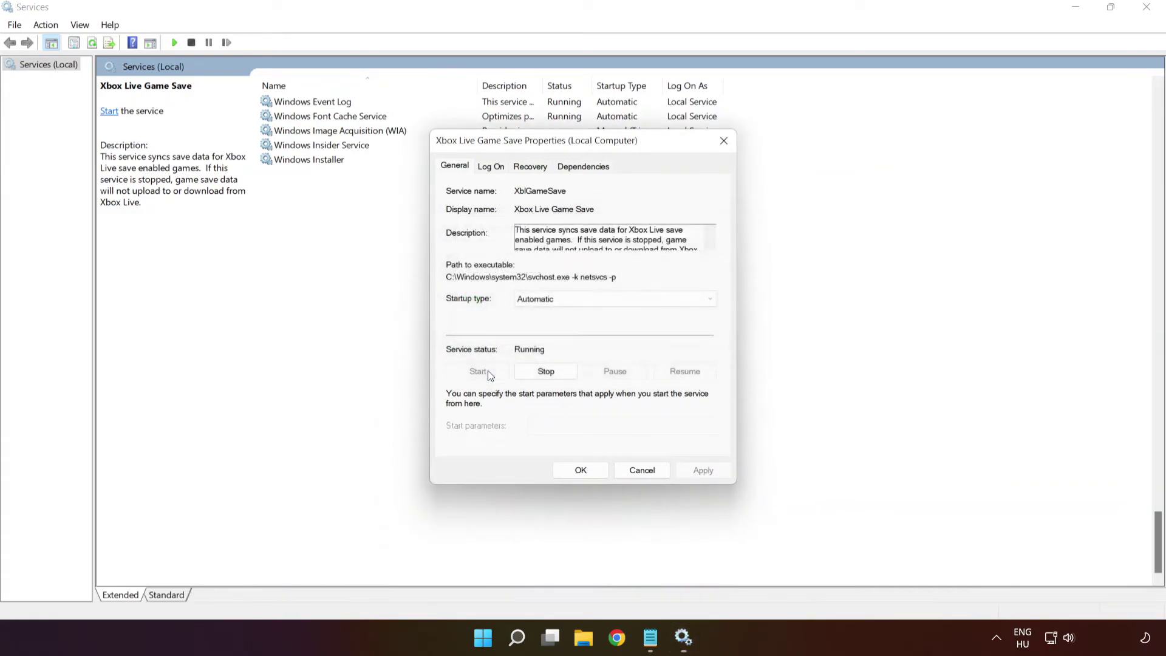
left_click(580, 470)
left_click(456, 580)
right_click(419, 583)
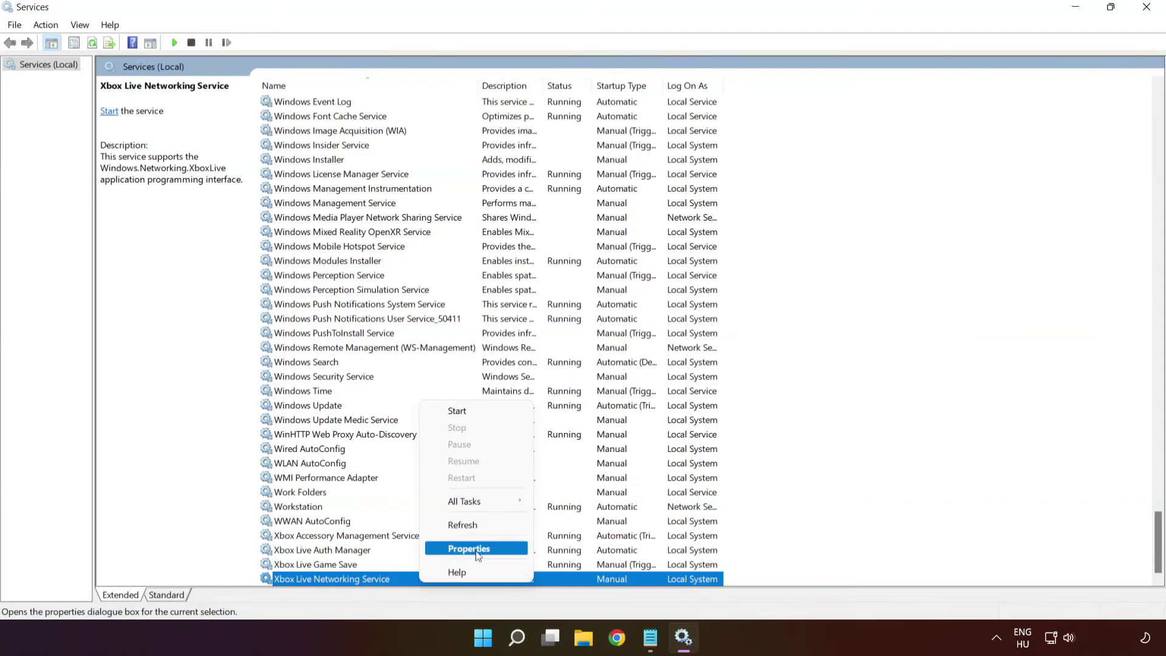
Set Xbox Live Networking Service to Automatic startup, apply it, and start the service.
left_click(478, 549)
left_click(550, 298)
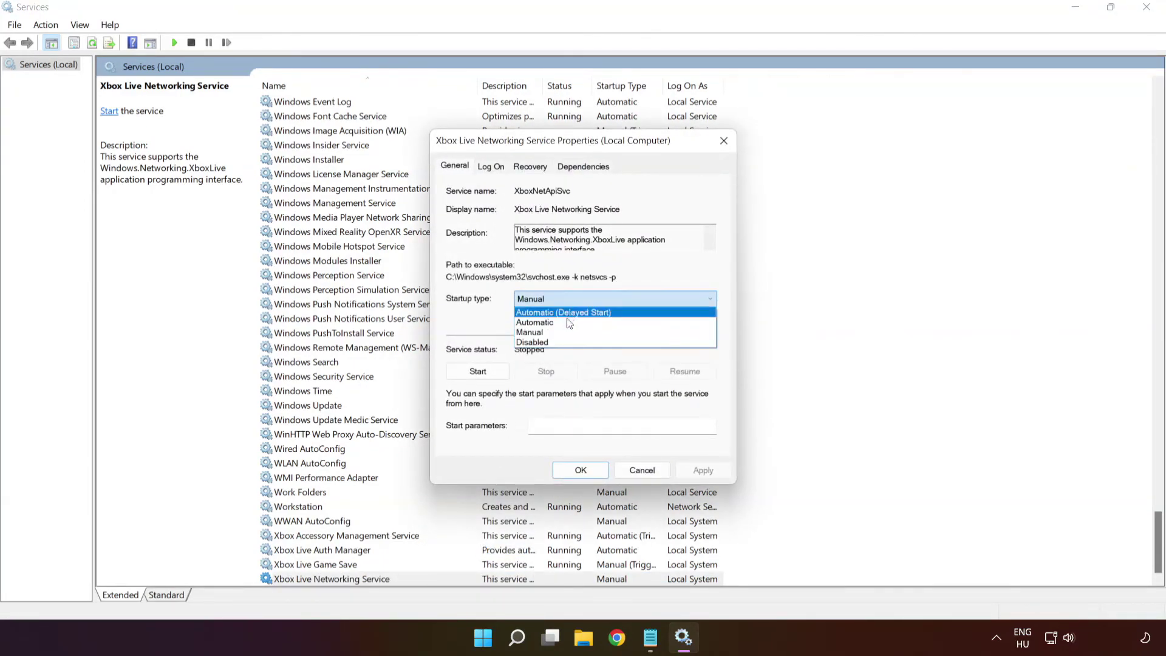
left_click(571, 322)
left_click(704, 471)
left_click(478, 371)
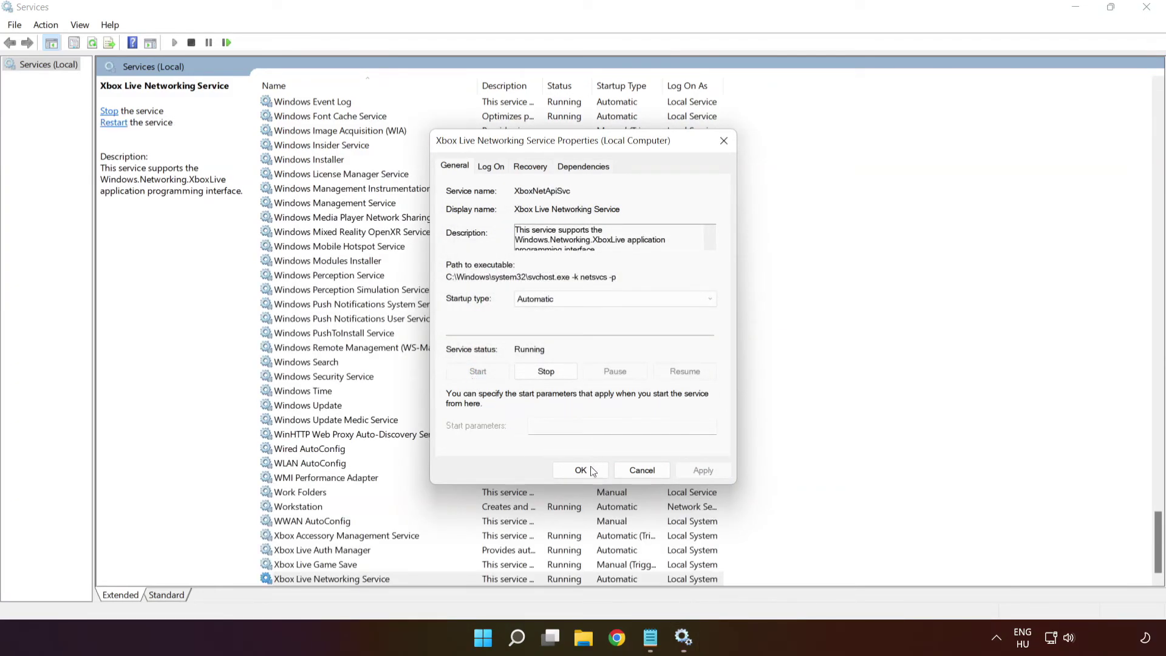
left_click(569, 471)
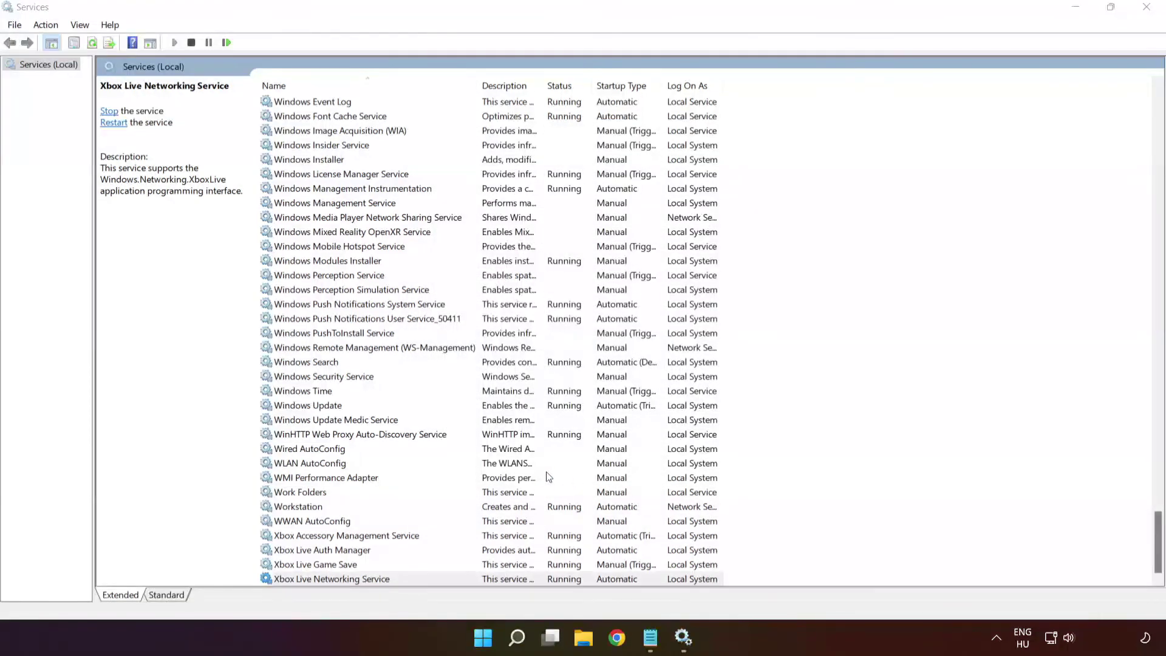
Find Microsoft Store Install Service and change its startup type from Manual to Automatic.
key("m")
left_click(352, 308)
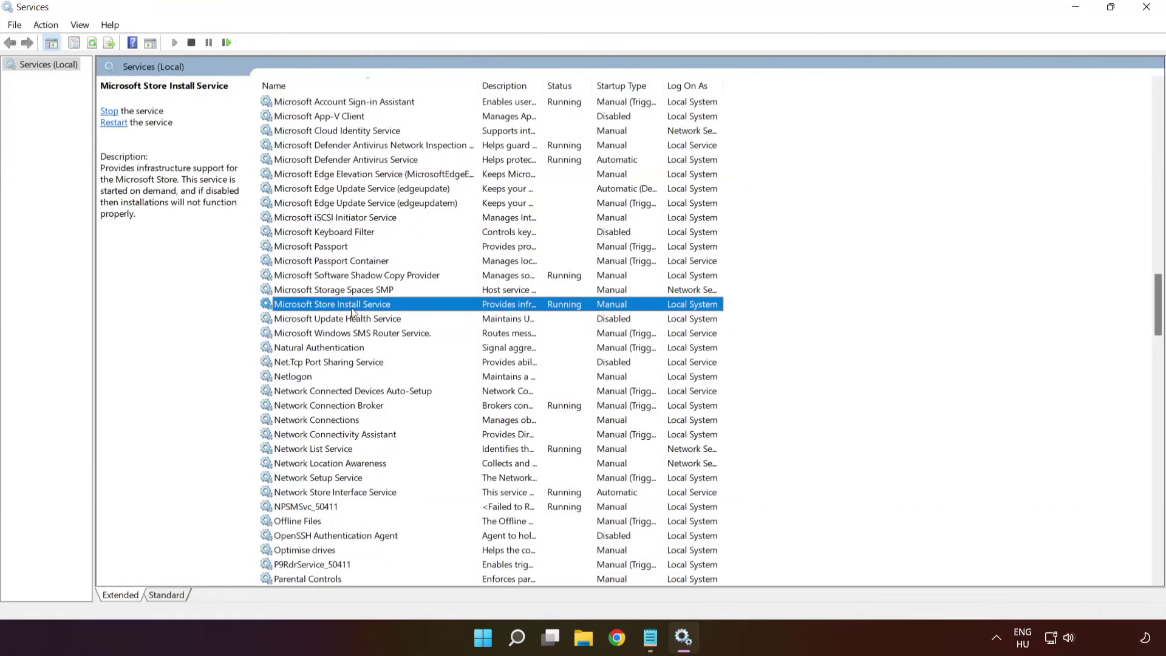
right_click(446, 303)
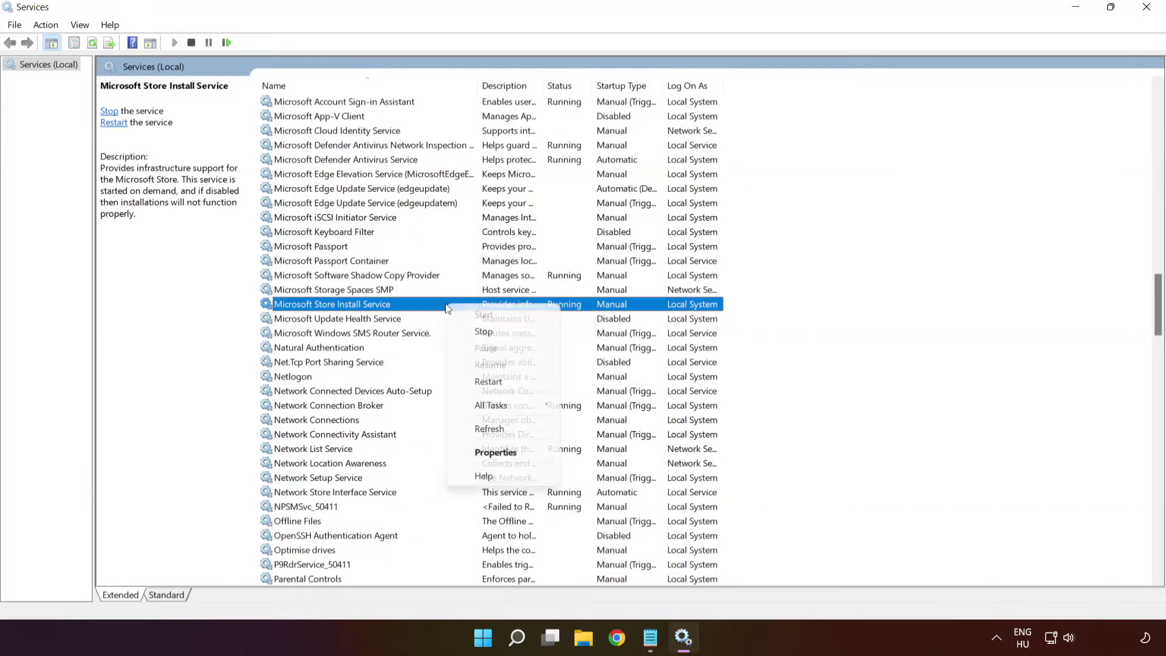
left_click(503, 453)
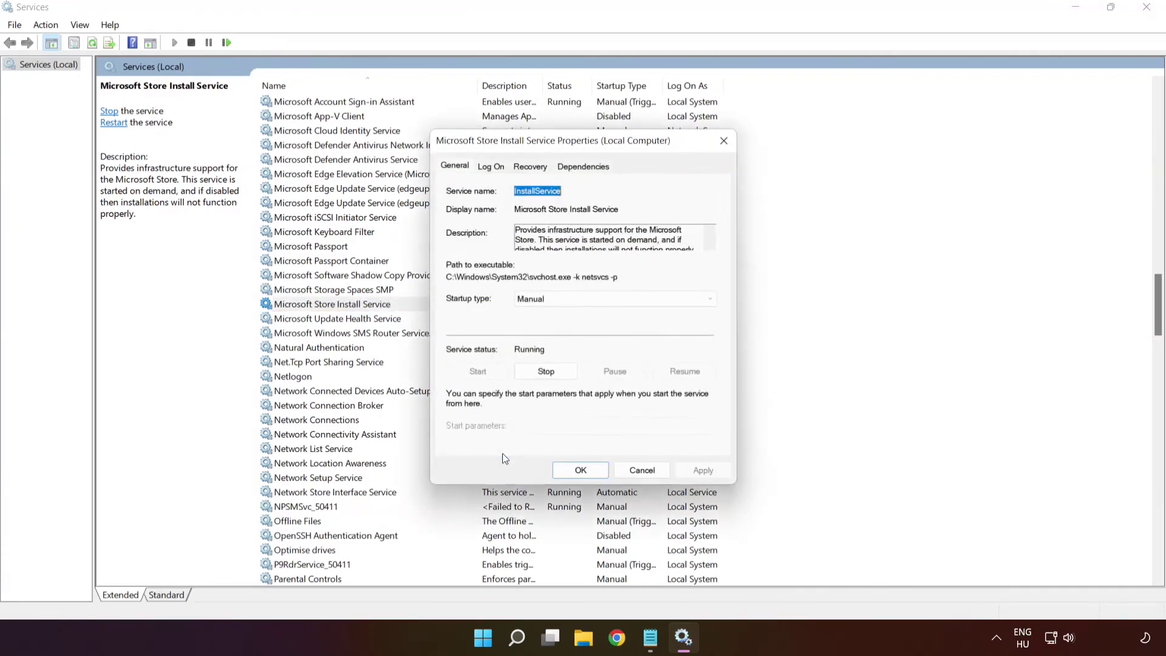
left_click(565, 299)
left_click(561, 323)
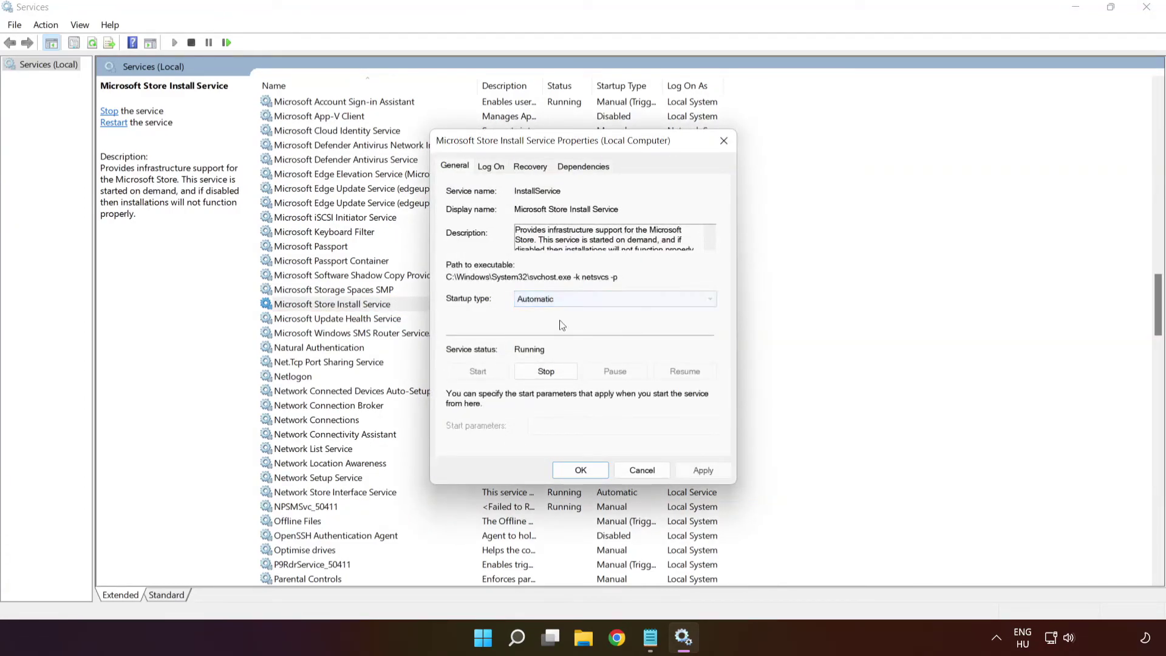
left_click(699, 469)
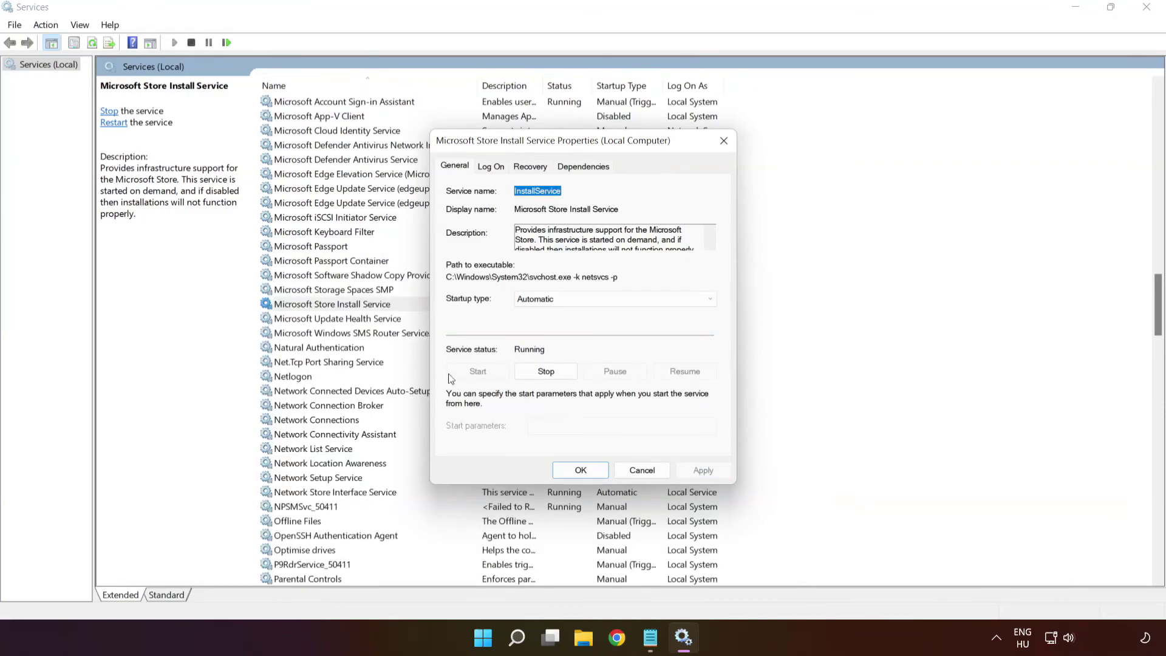
left_click(579, 473)
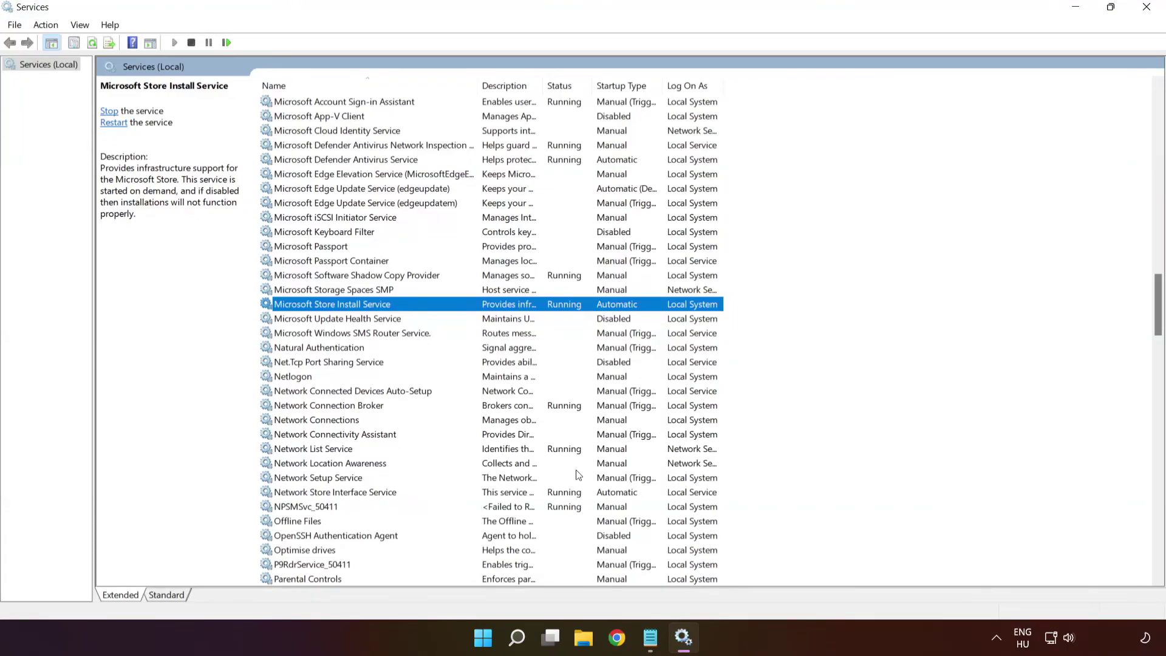
key("b")
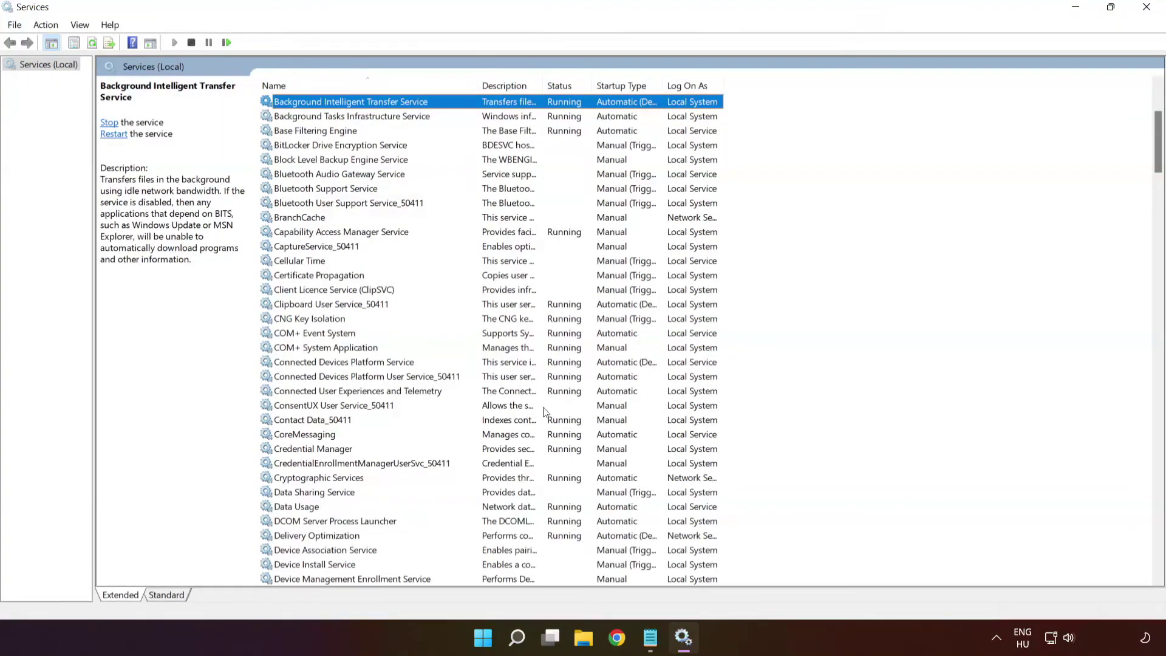
Switch Background Intelligent Transfer Service from delayed start to Automatic, then close Services.
scroll(374, 140, "up", 2)
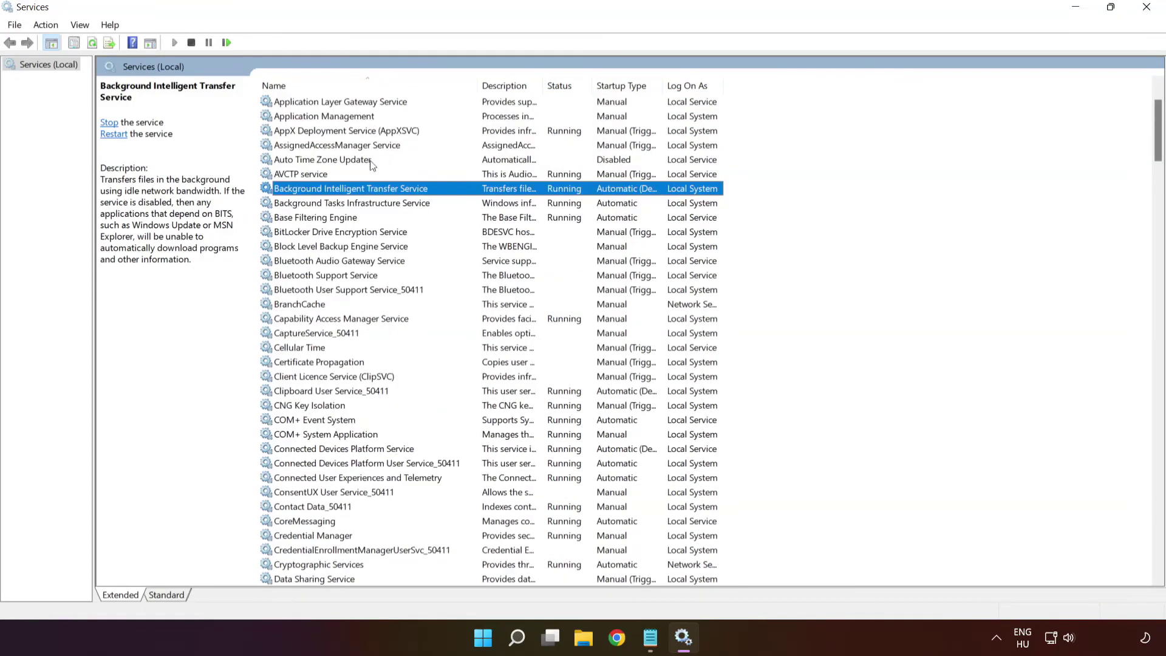
right_click(466, 193)
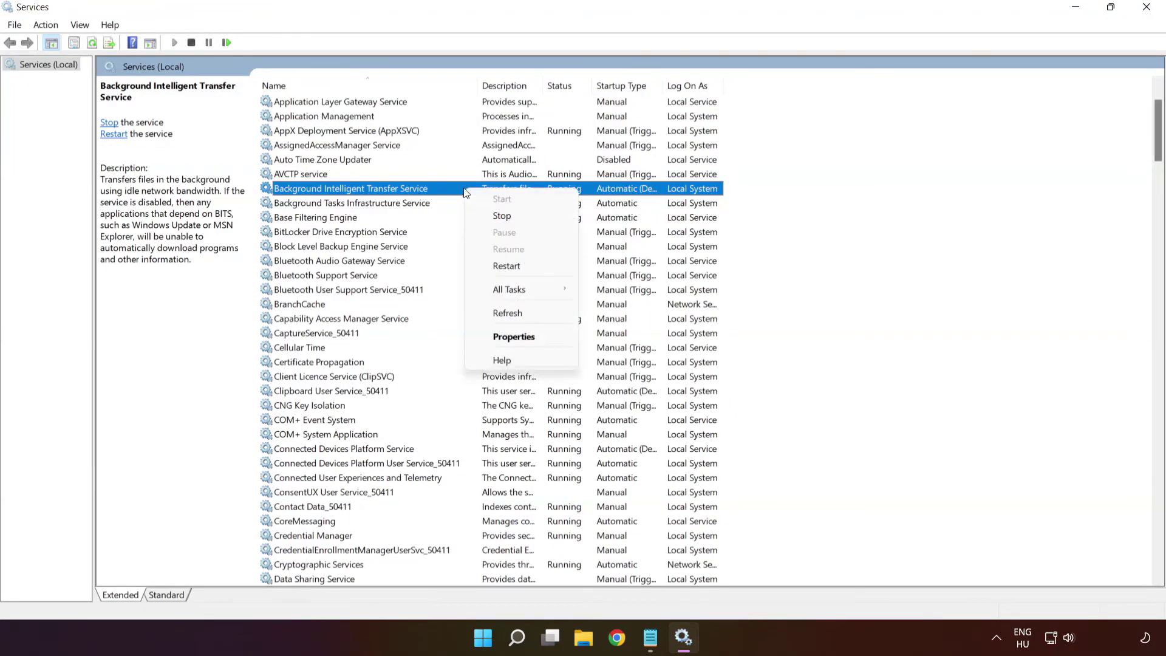
left_click(537, 338)
left_click(542, 301)
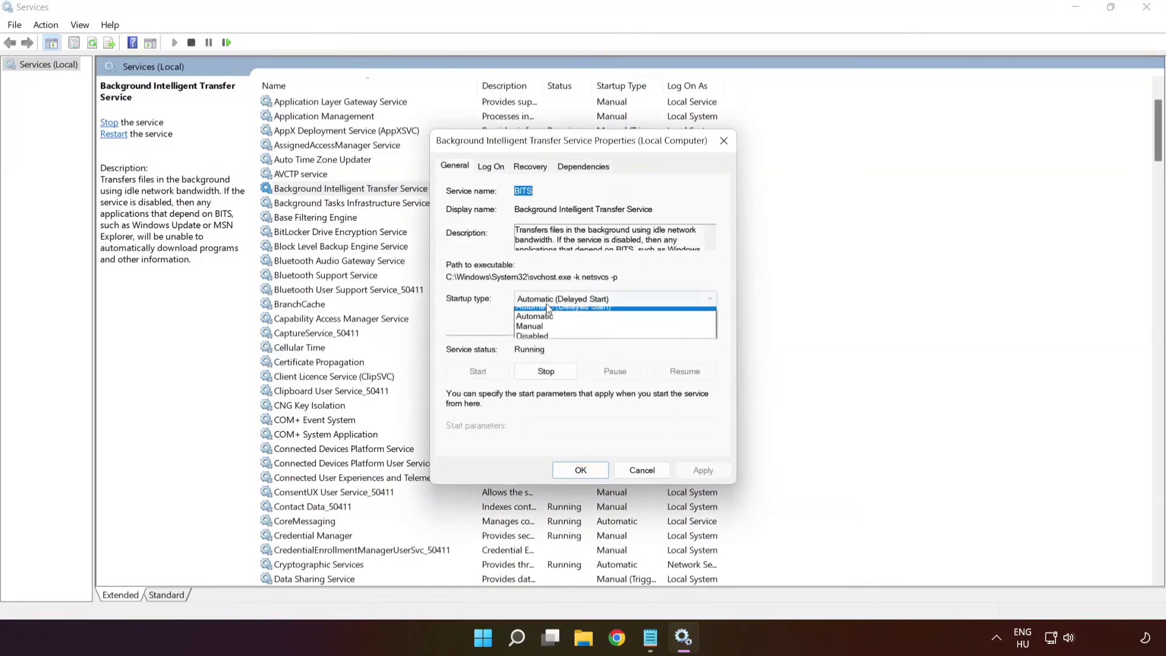
left_click(610, 322)
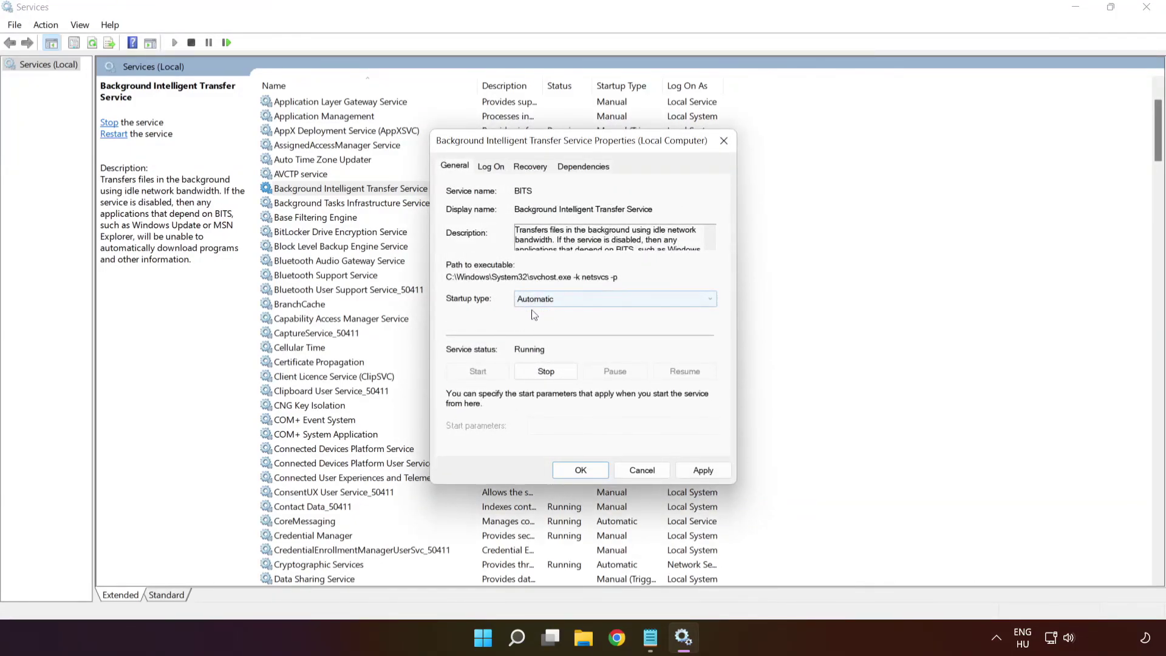
left_click(705, 471)
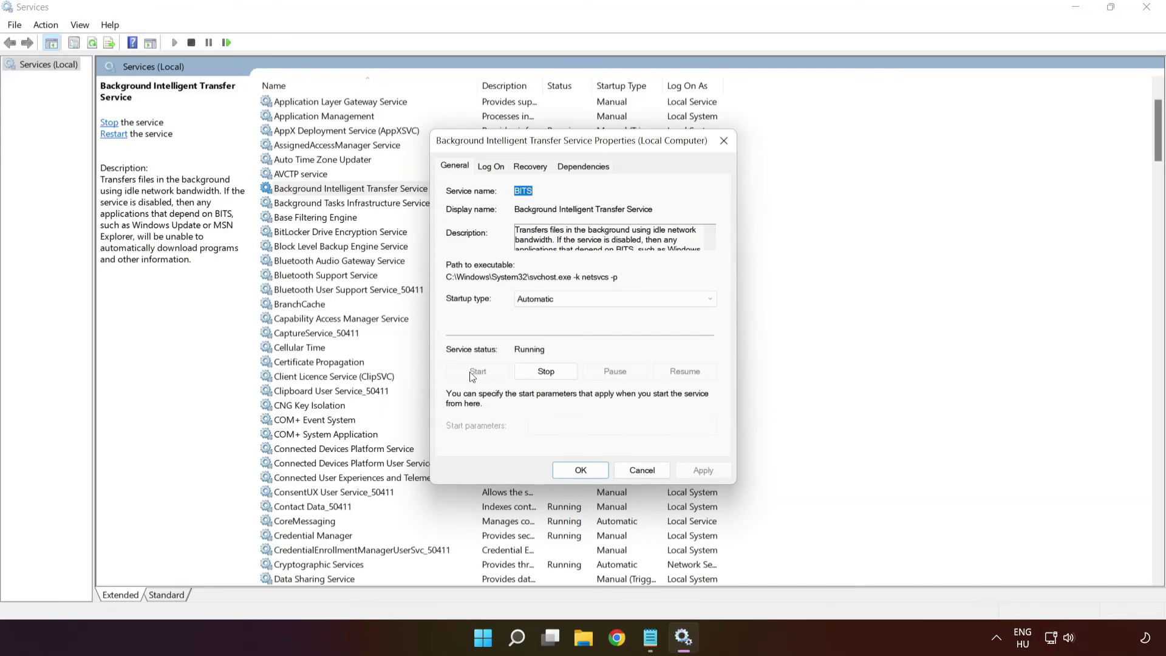
left_click(581, 470)
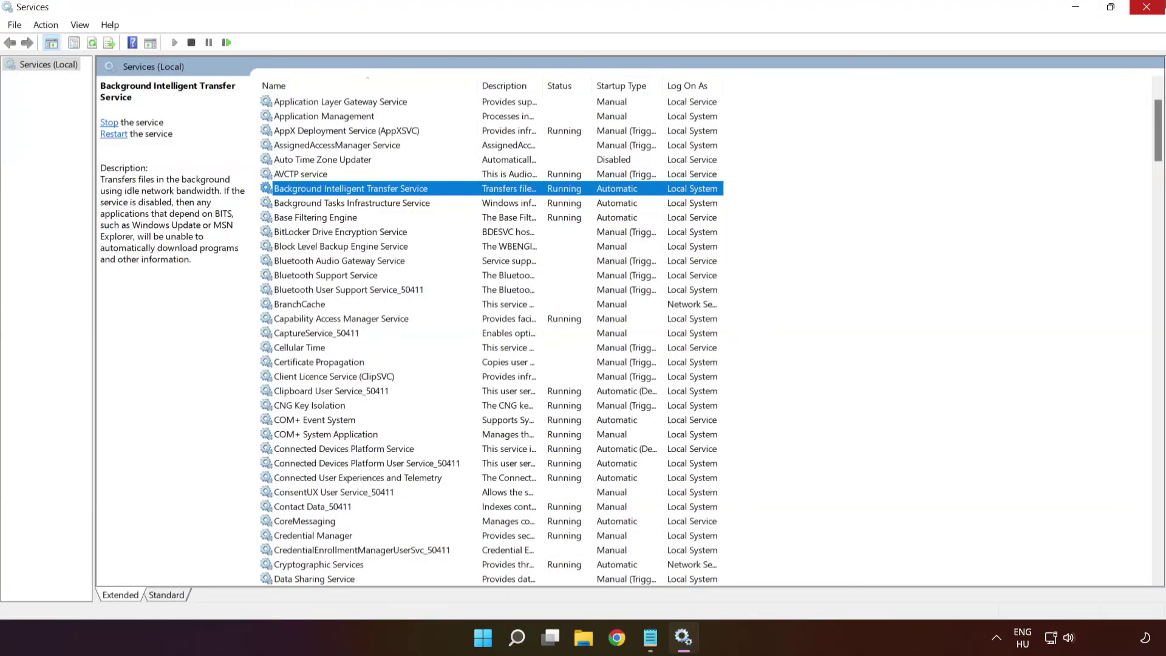
left_click(1147, 7)
left_click(499, 644)
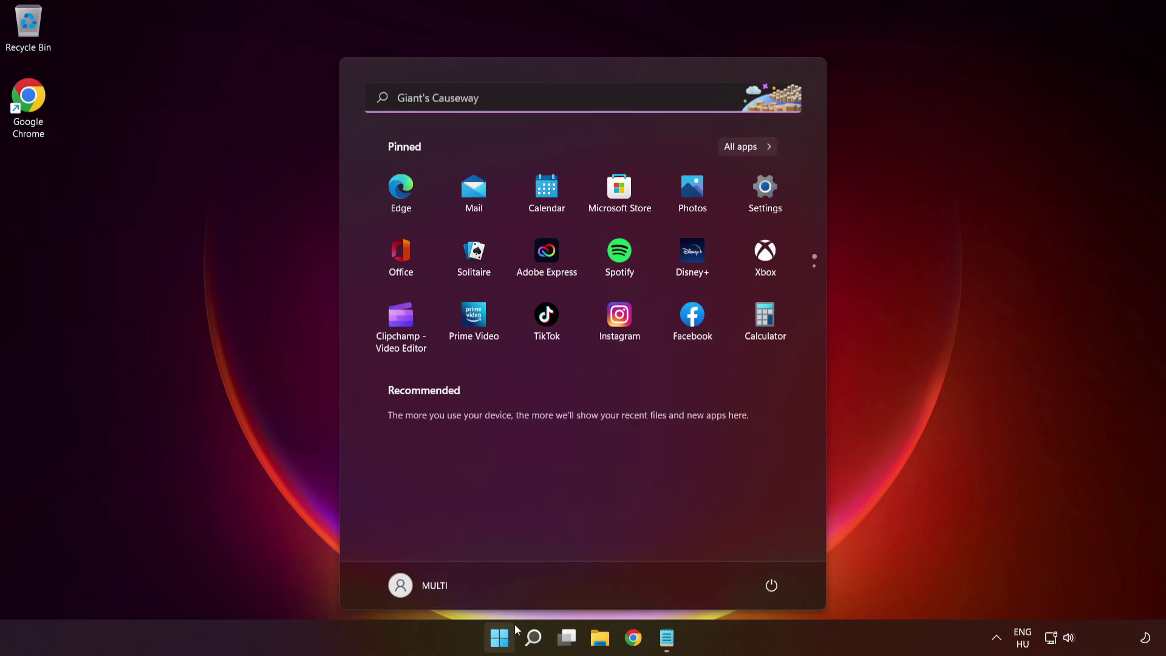
Choose Restart from the Start menu's power options.
left_click(772, 587)
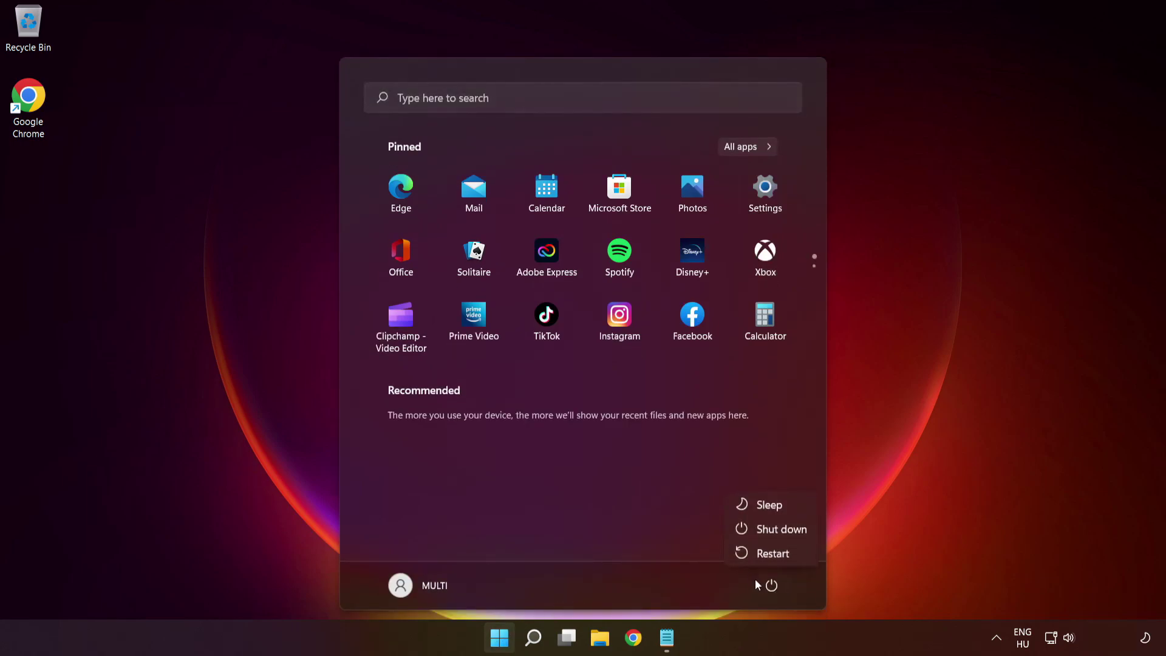
left_click(773, 554)
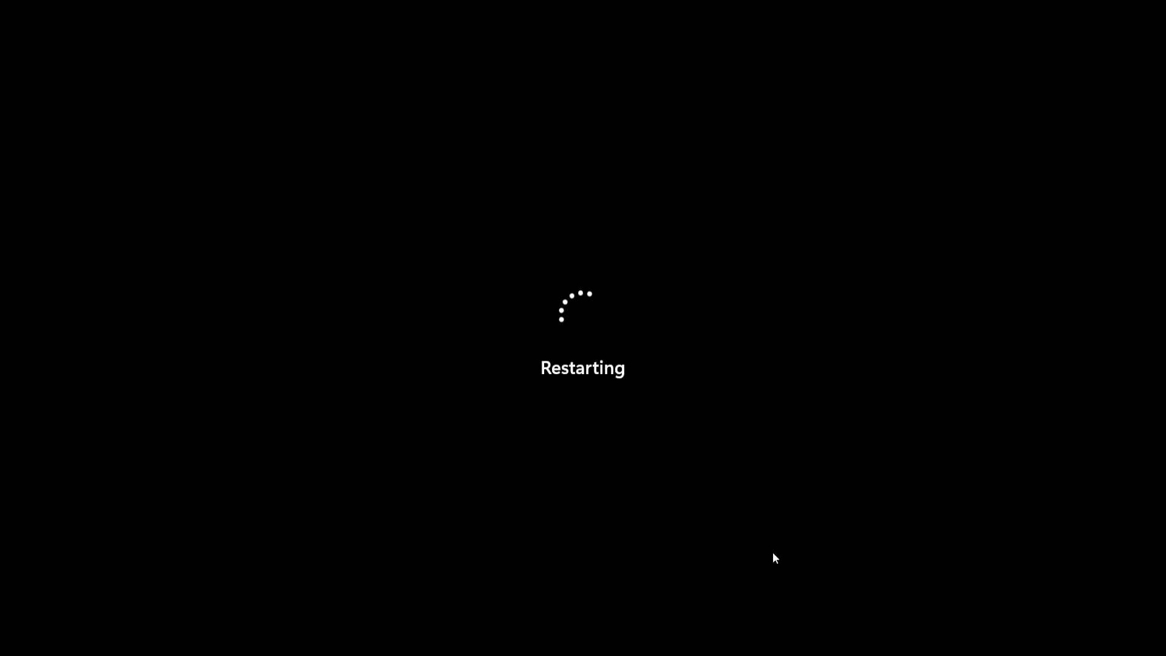